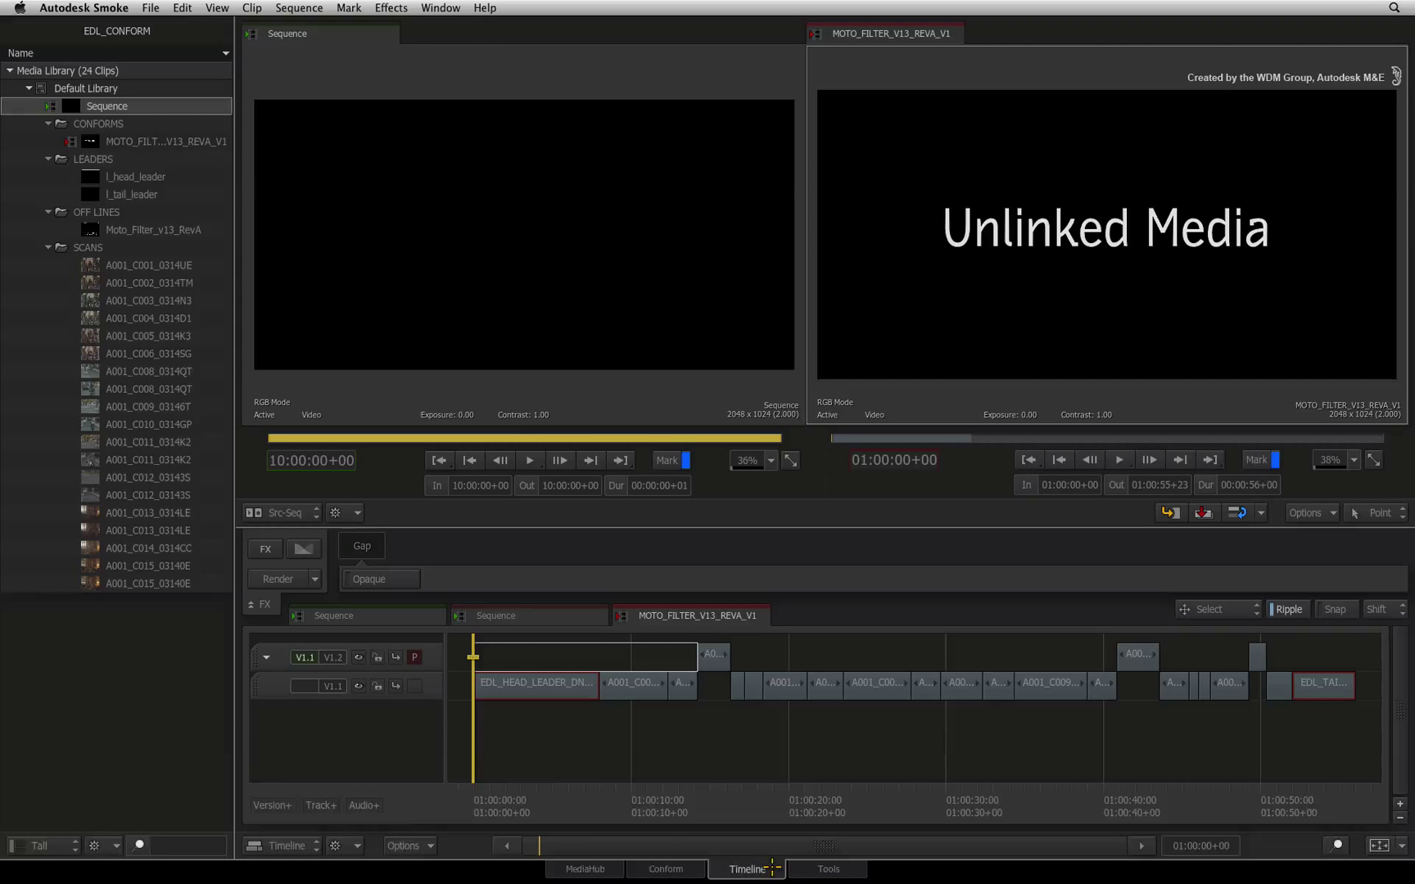
- Switch to the dual source/record viewer layout with Option+2
key(alt+2)
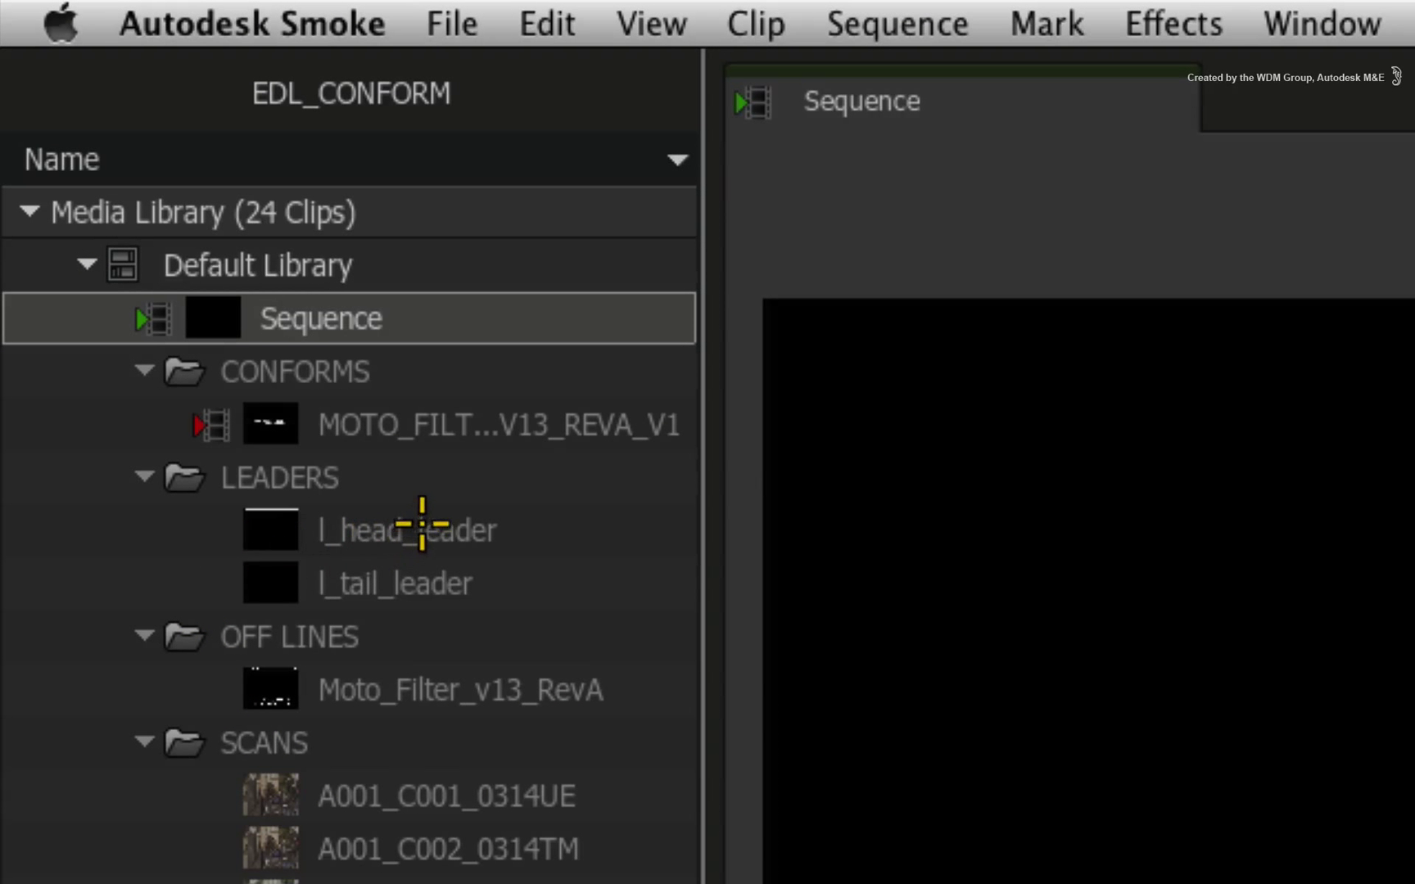
- Drop l_head_leader over the head placeholder at the sequence start, accepting the frame-rate mismatch
click(391, 529)
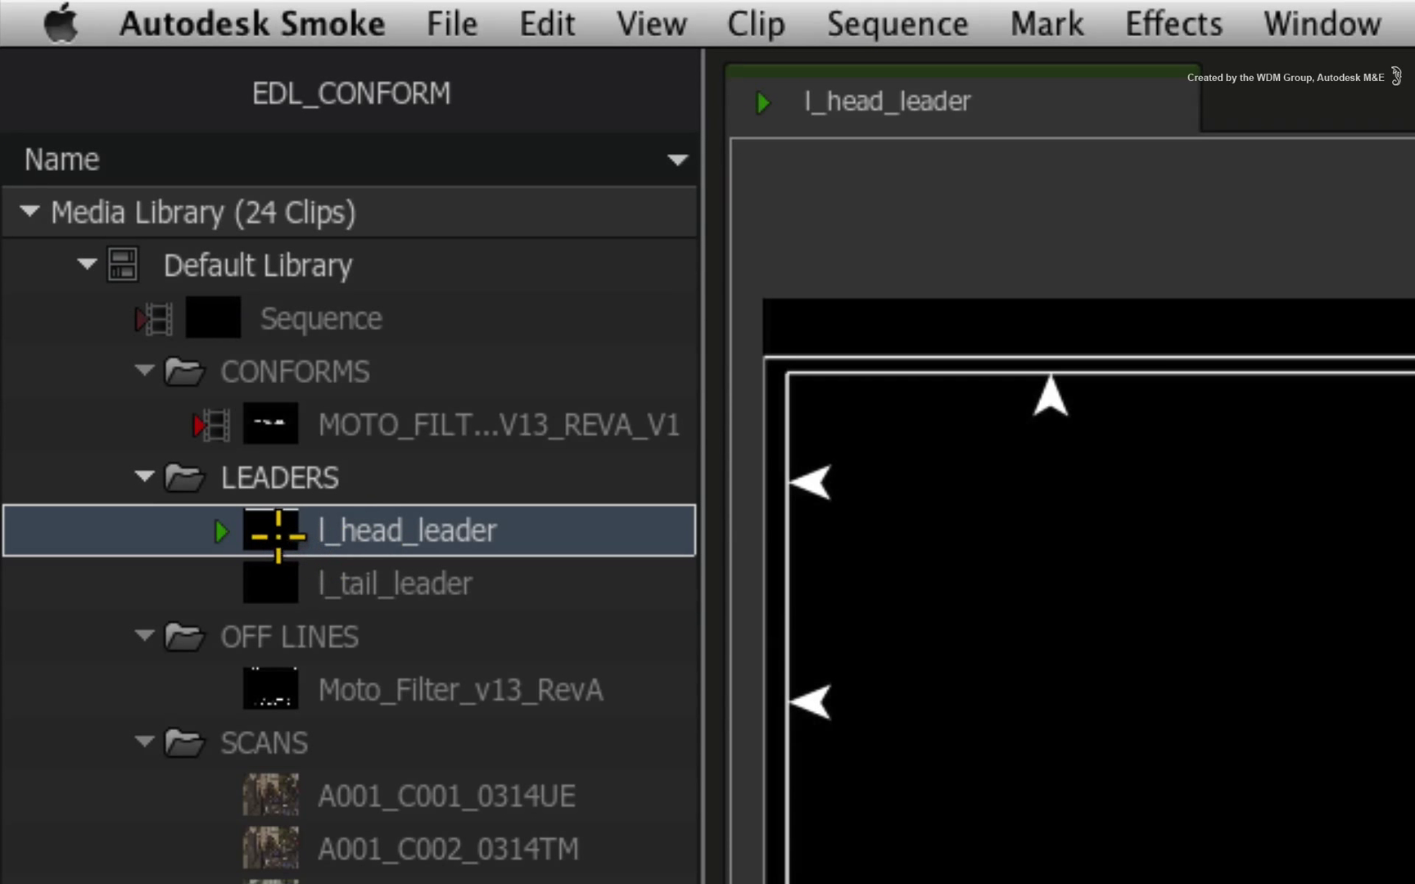
mouse_move(279, 536)
mouse_down()
mouse_move(838, 422)
mouse_move(742, 440)
mouse_up()
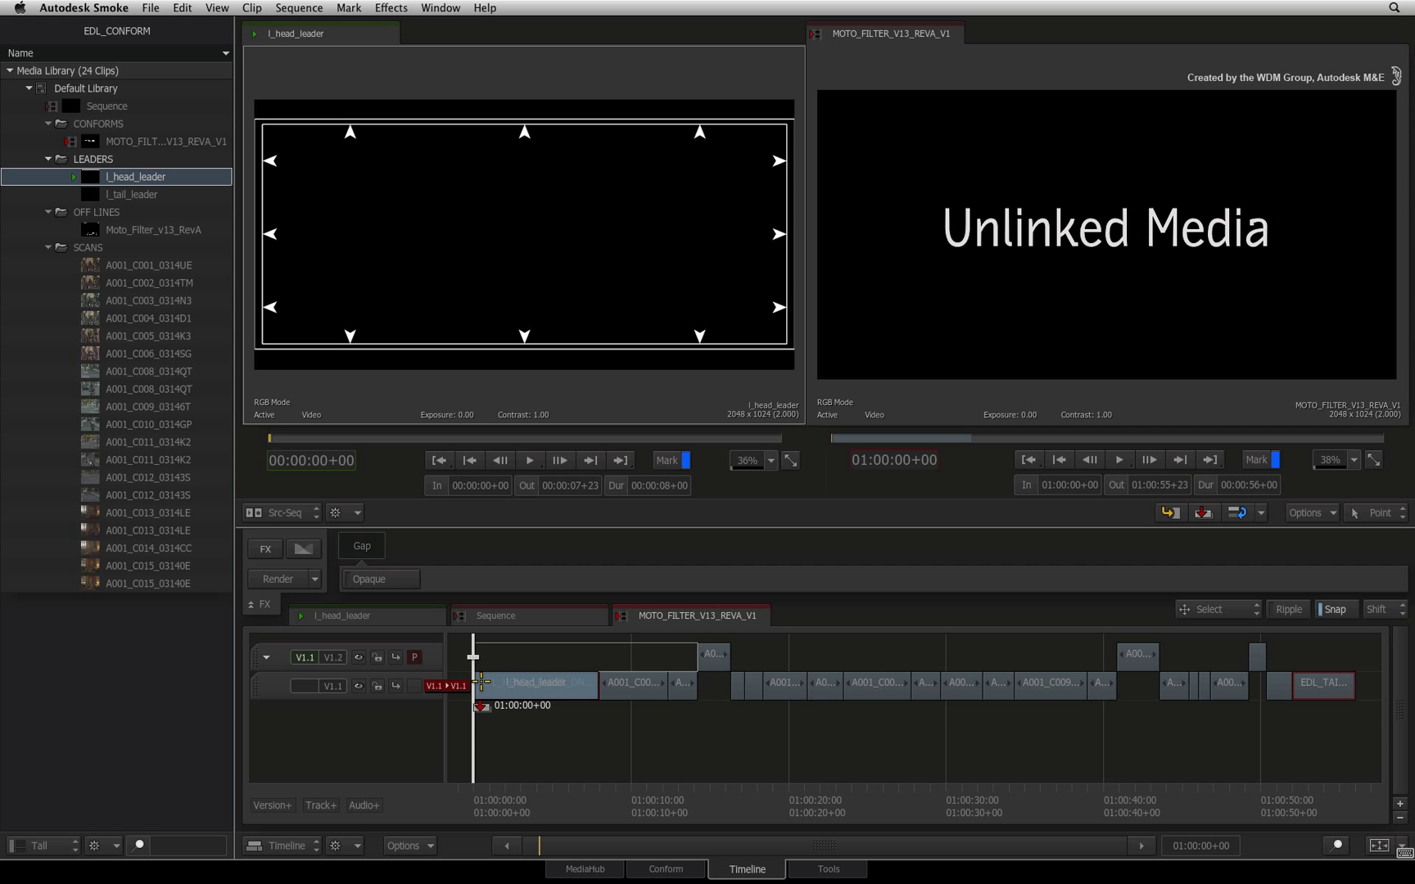
drag(482, 682, 475, 684)
click(745, 500)
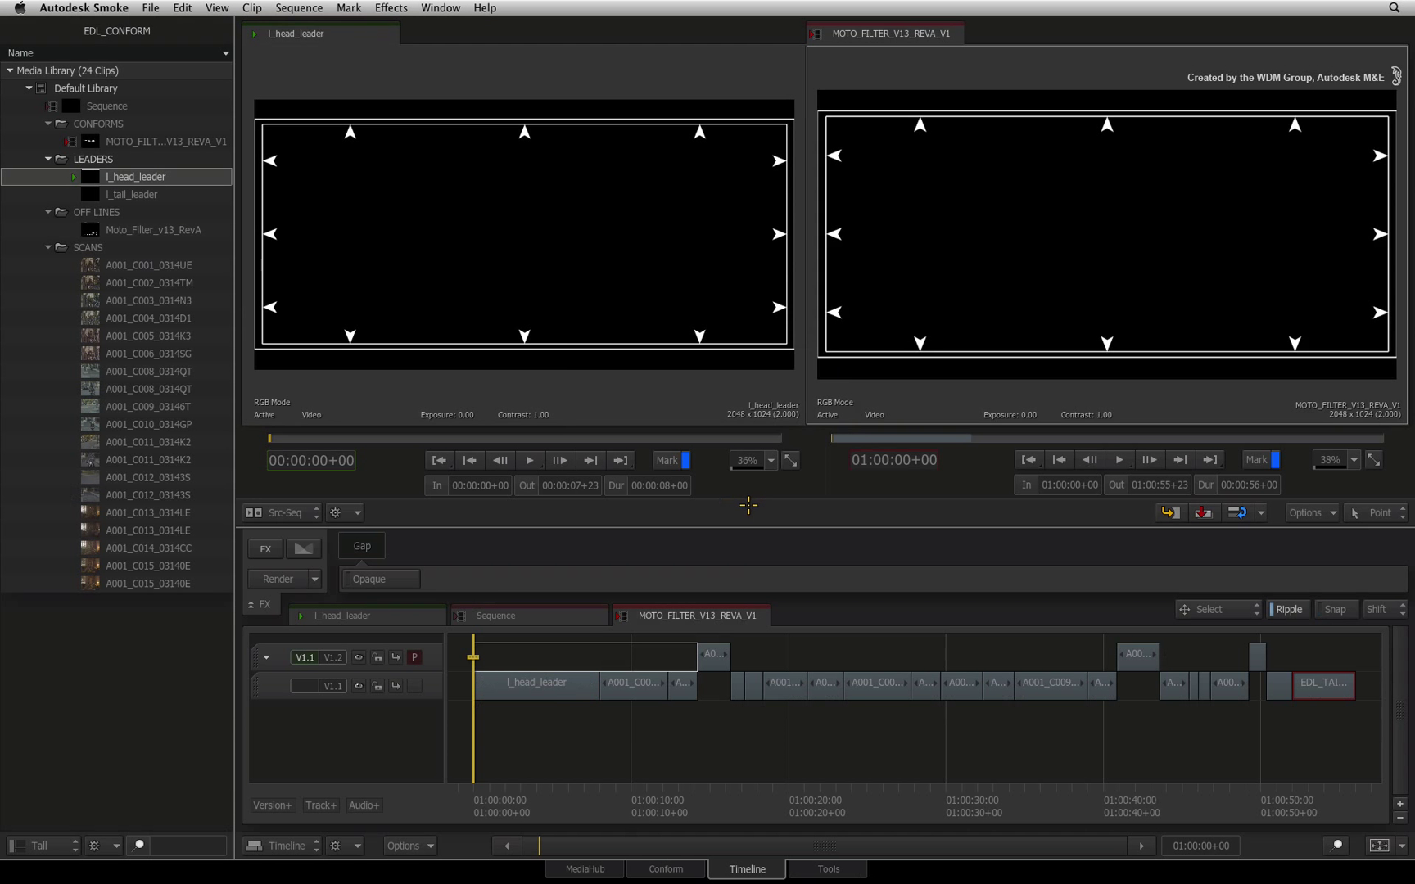
- Jump to the sequence end, turn ripple editing off, and turn snapping on
drag(588, 748, 1306, 763)
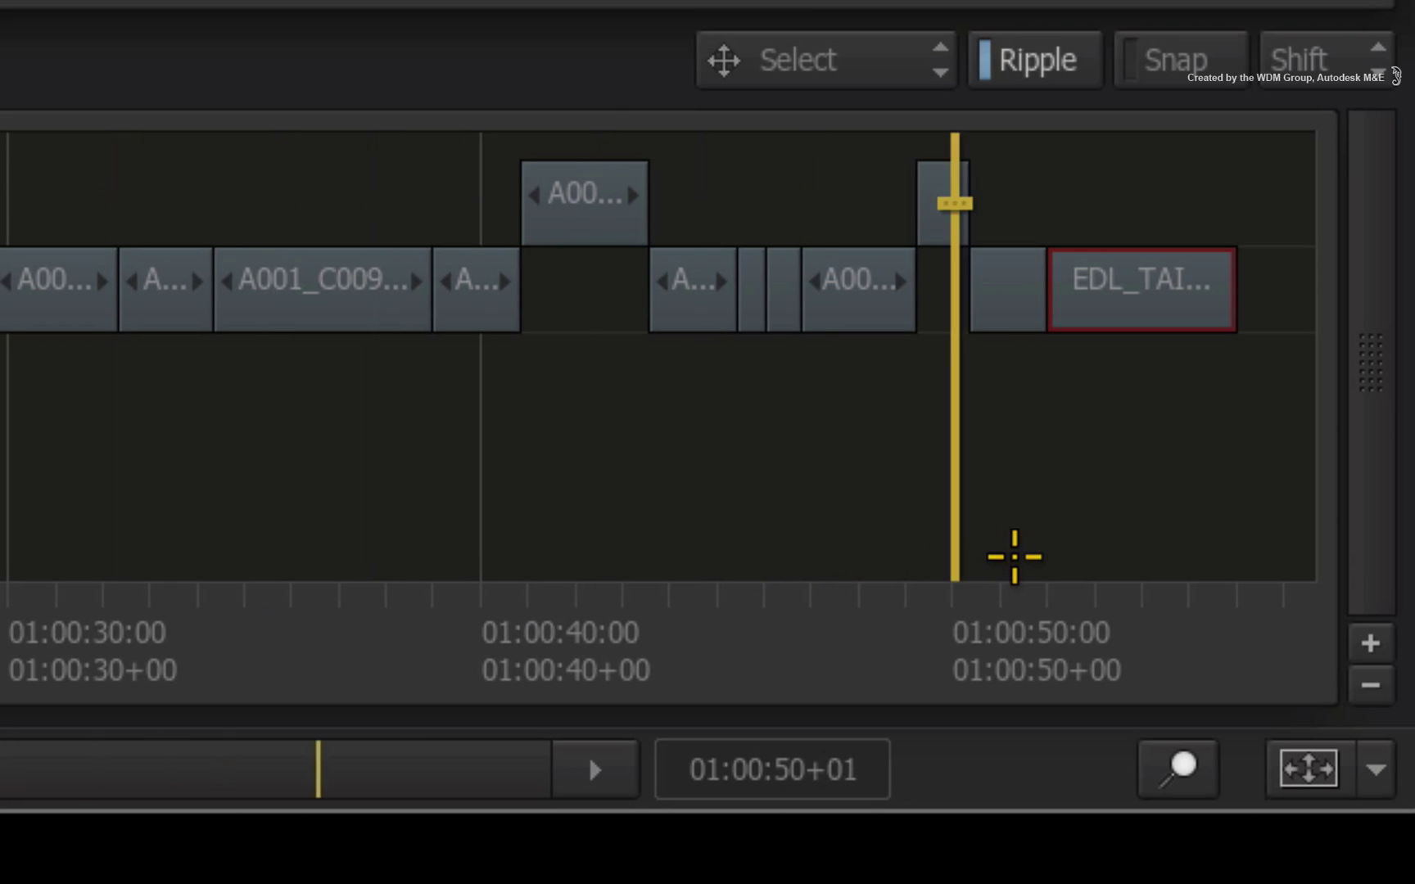
key(Down)
click(1065, 59)
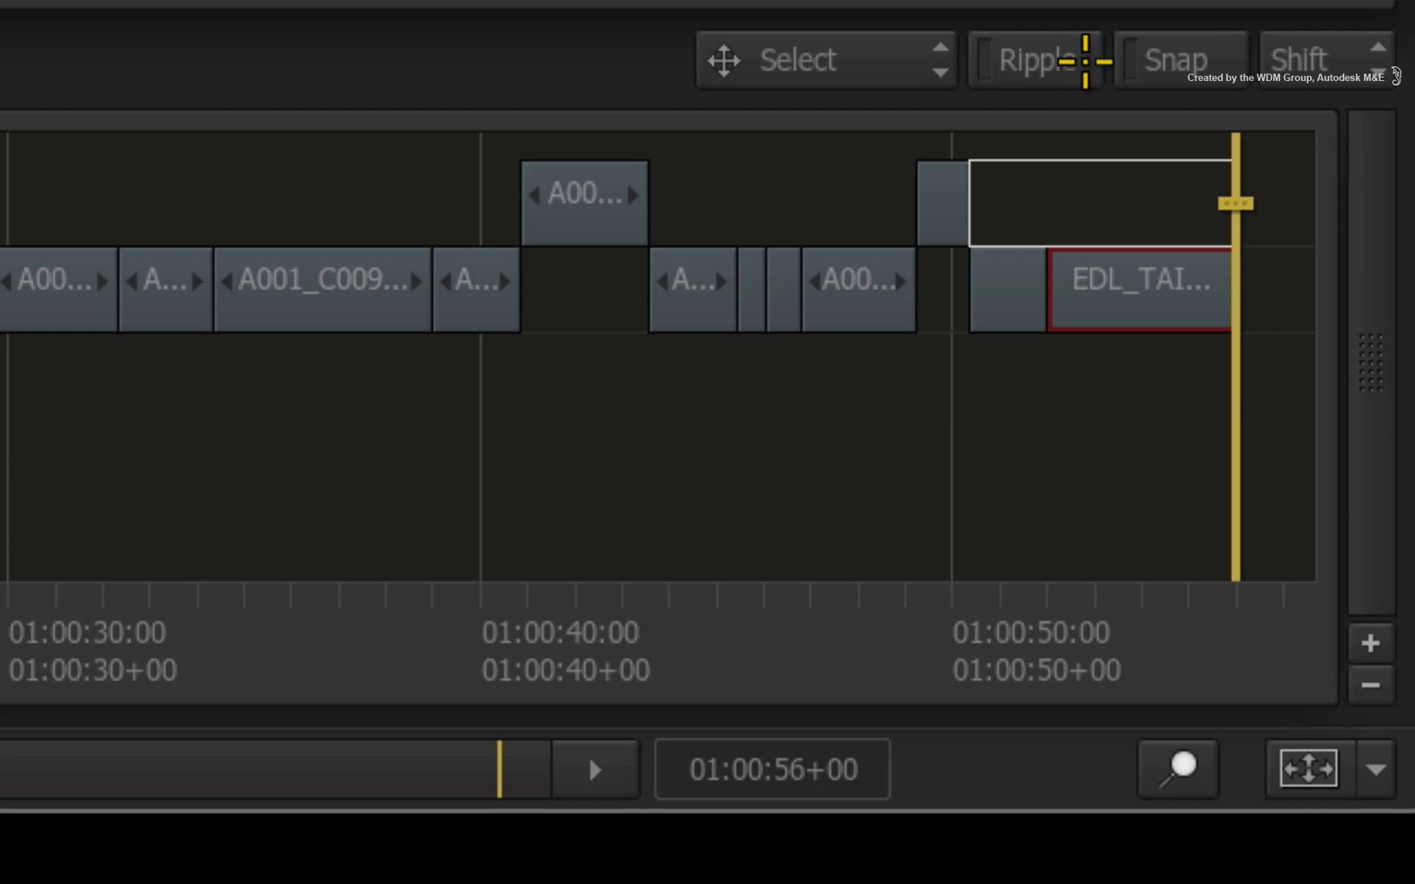
click(1214, 65)
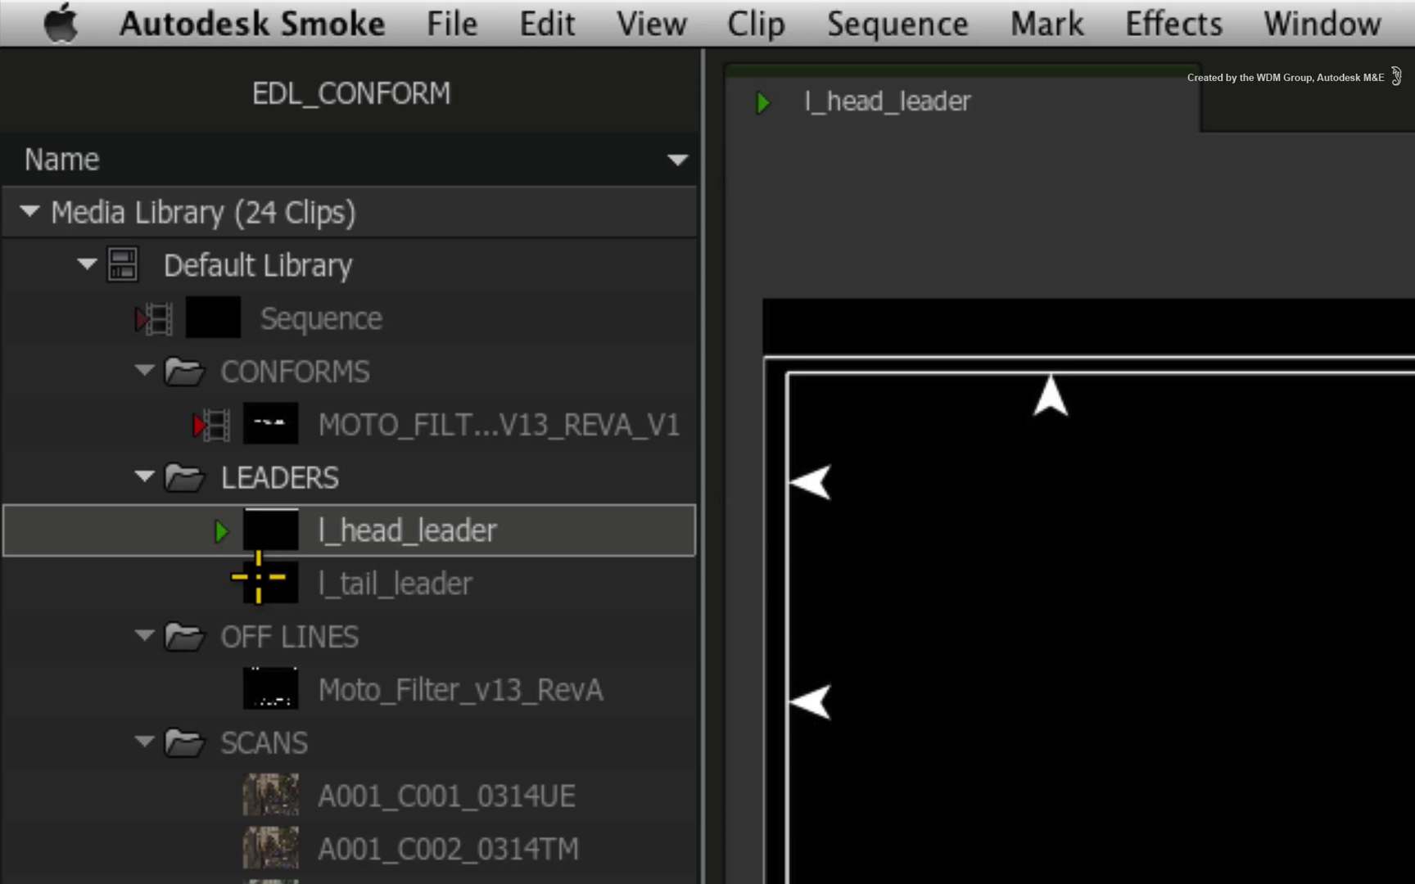
- Drop l_tail_leader over the tail placeholder, accept the frame-rate mismatch, and review the tail
click(291, 583)
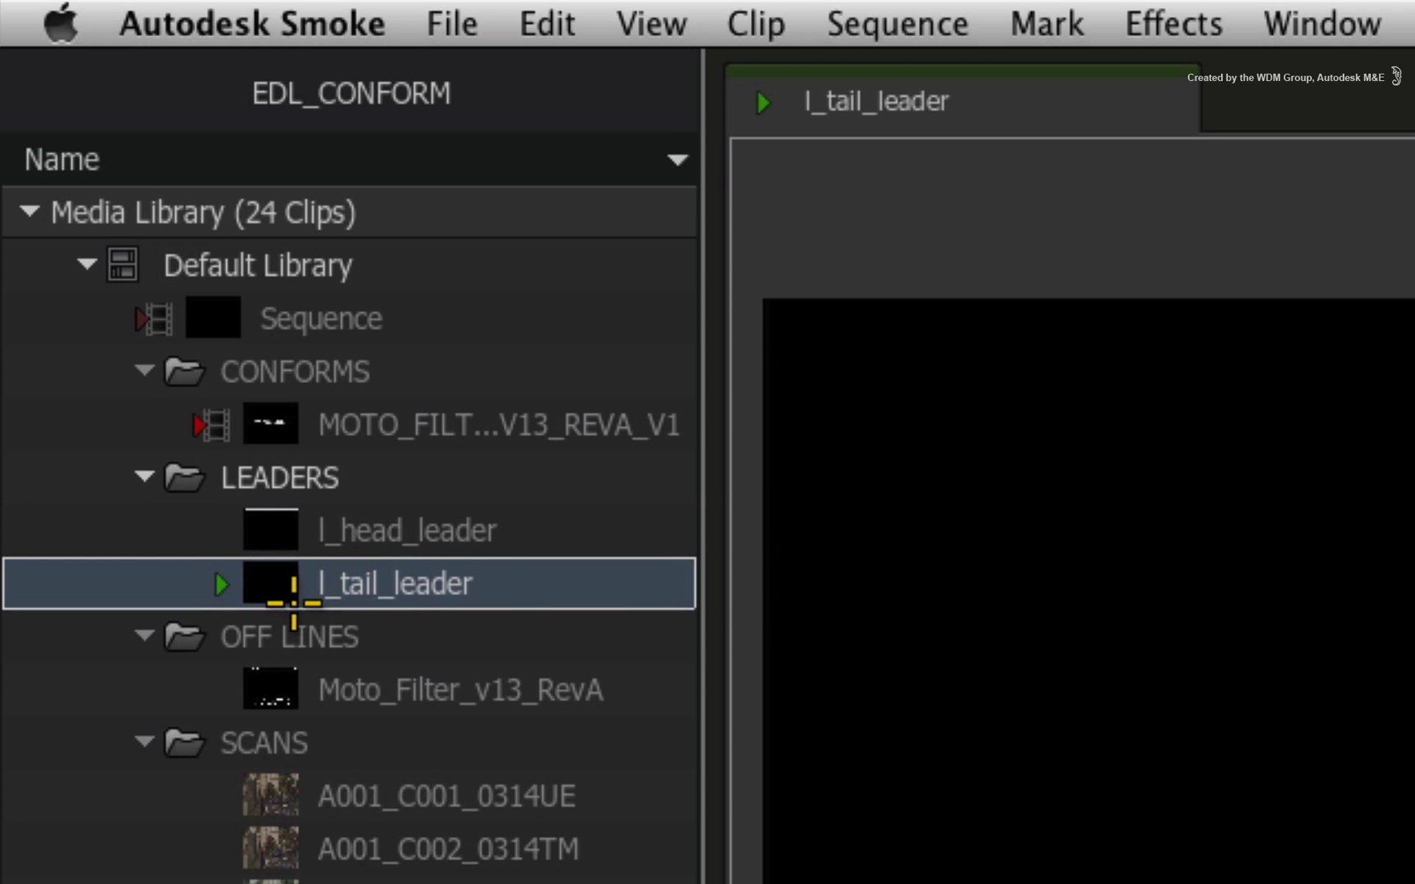
mouse_move(269, 582)
mouse_down()
mouse_move(1207, 287)
mouse_move(1162, 281)
mouse_move(1209, 285)
mouse_move(1143, 278)
mouse_move(1204, 279)
mouse_move(1166, 282)
mouse_up()
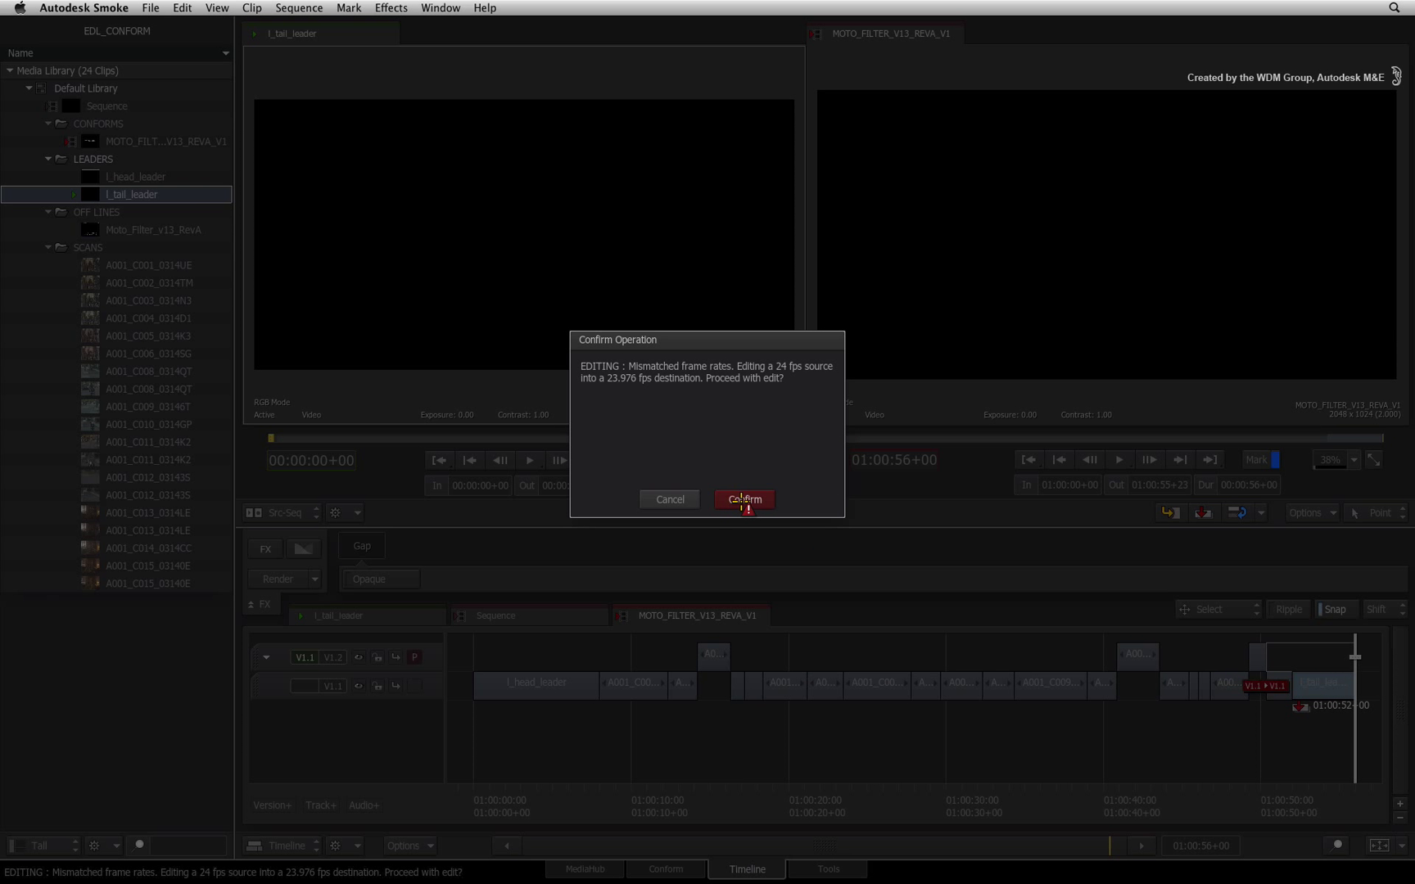
click(744, 501)
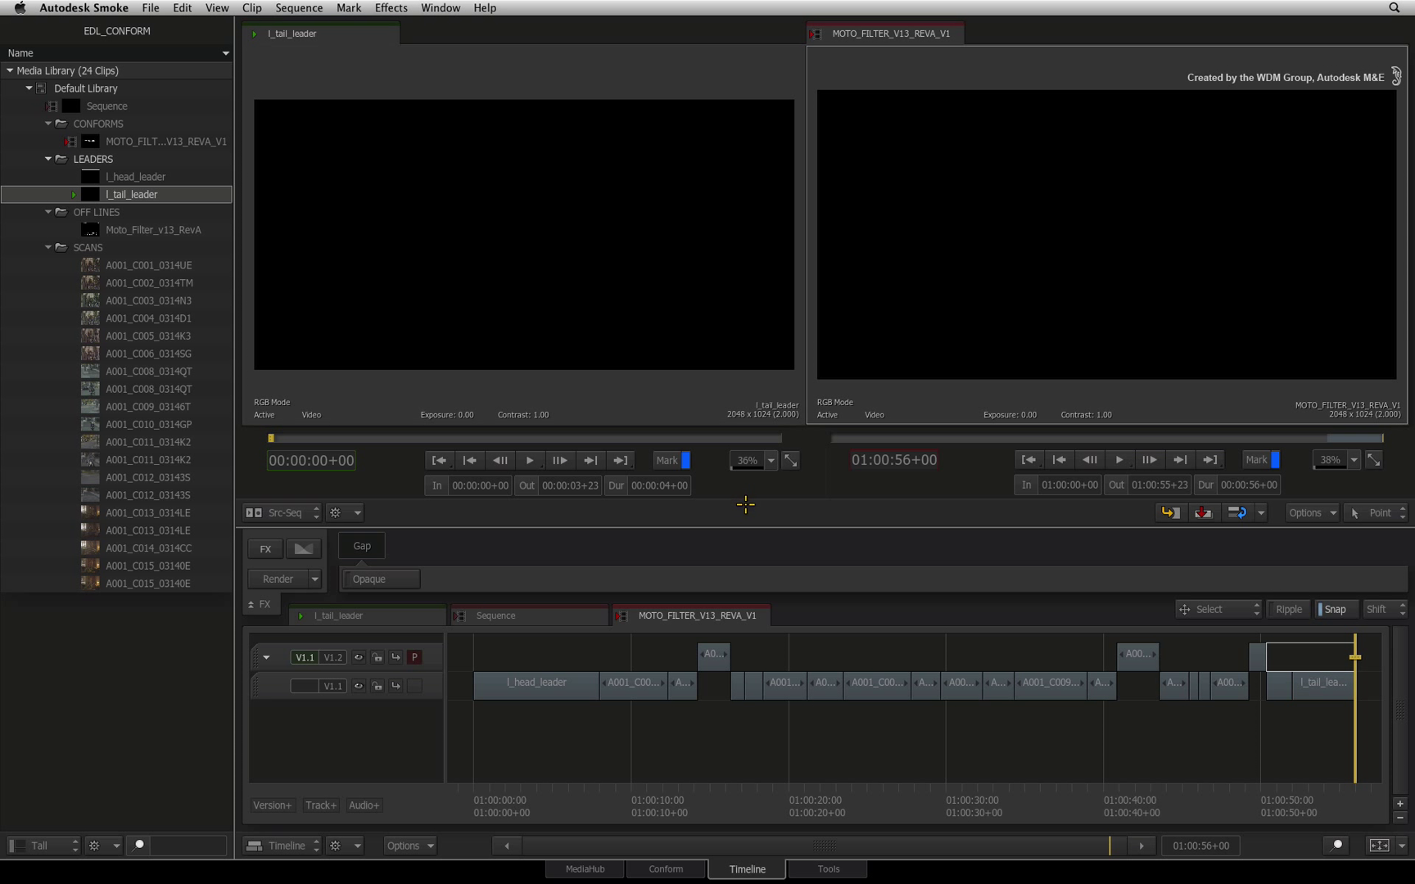
mouse_move(1350, 800)
mouse_down()
mouse_move(643, 778)
mouse_move(470, 754)
mouse_up()
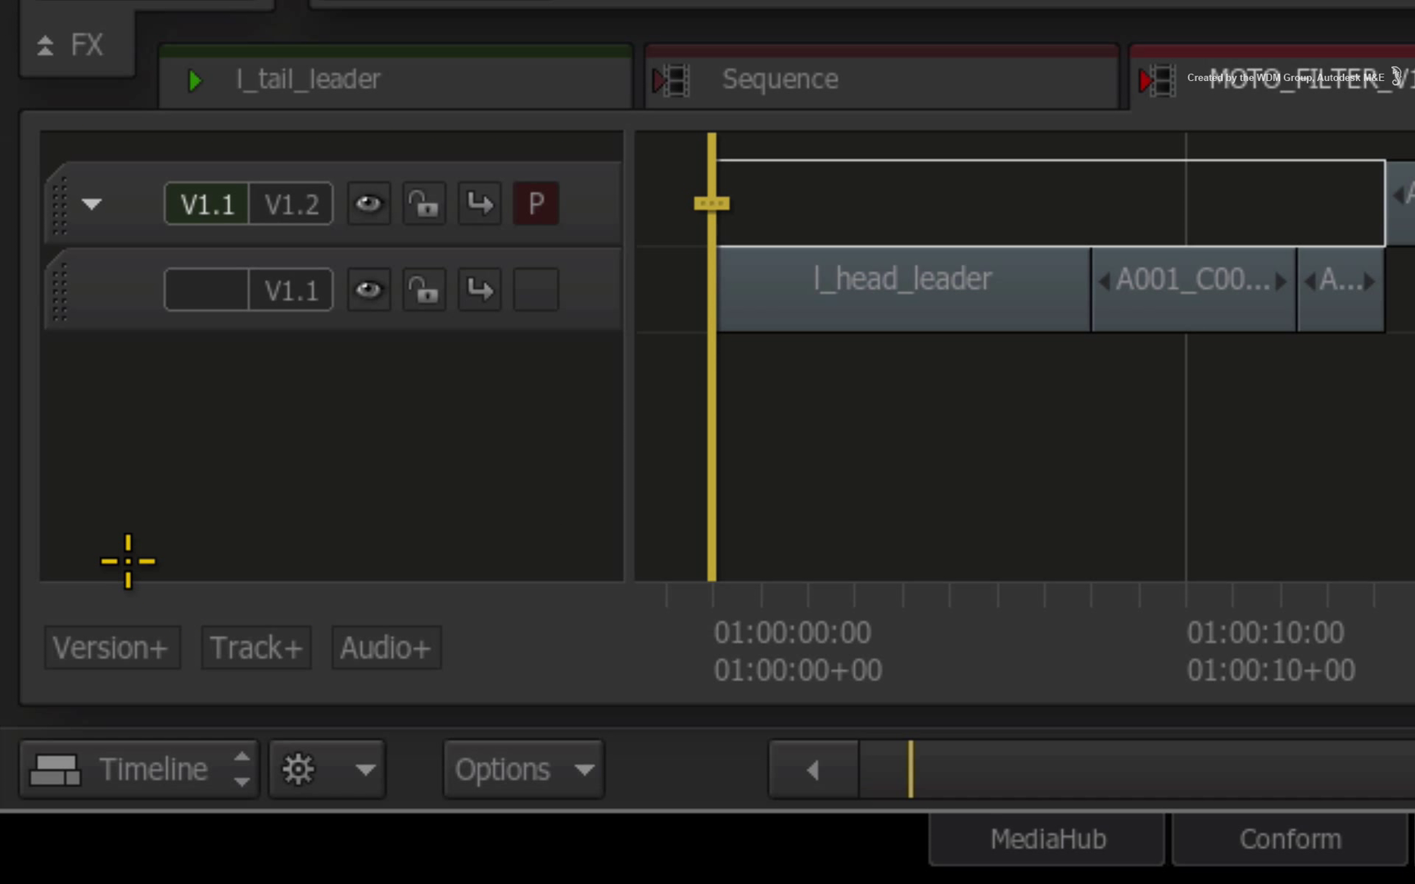
- Add a new video version (version 2) from the Version+ right-click menu
right_click(130, 643)
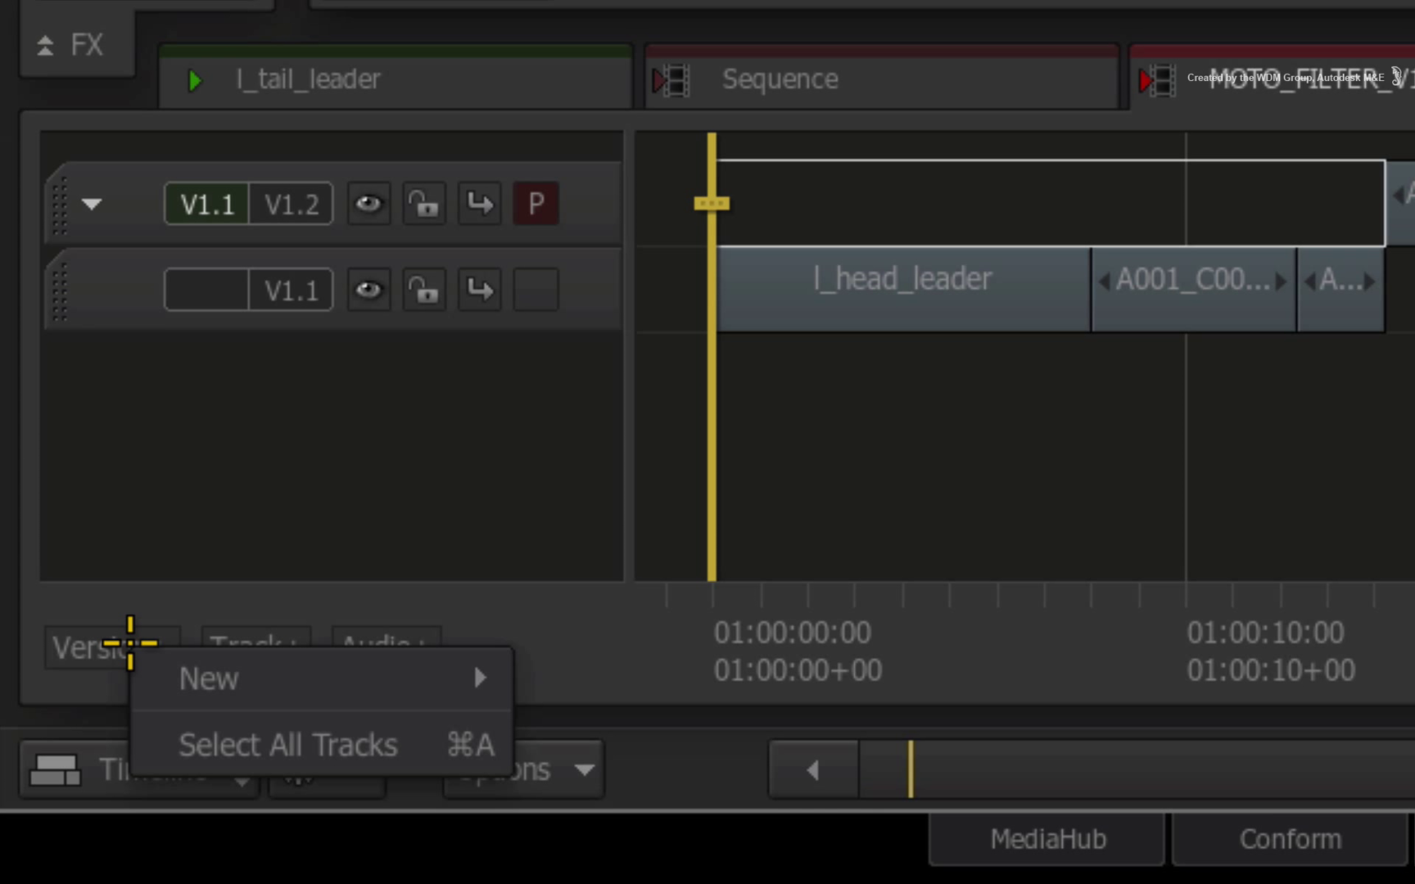
mouse_move(210, 679)
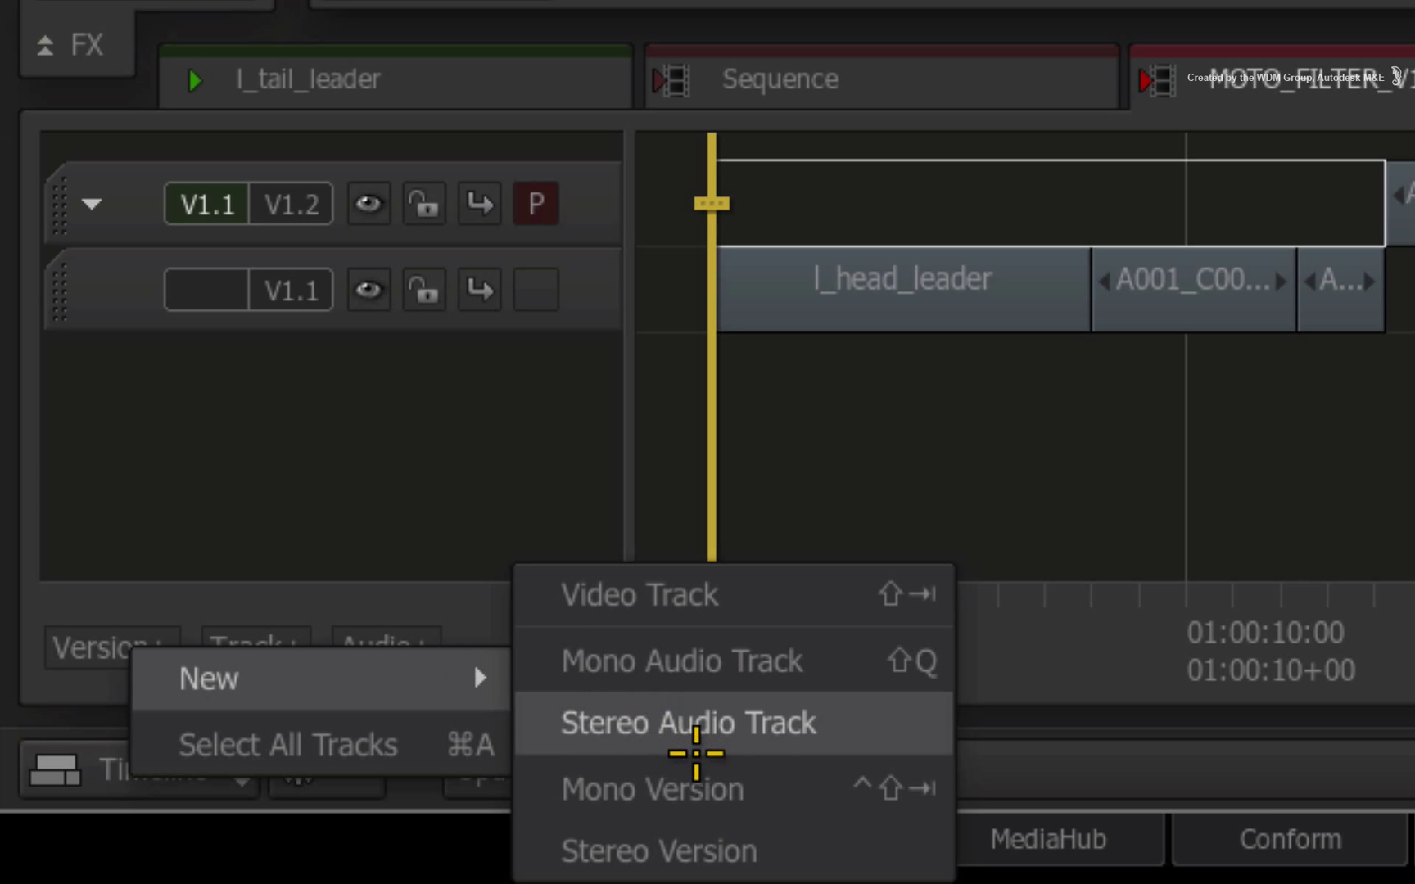
click(702, 787)
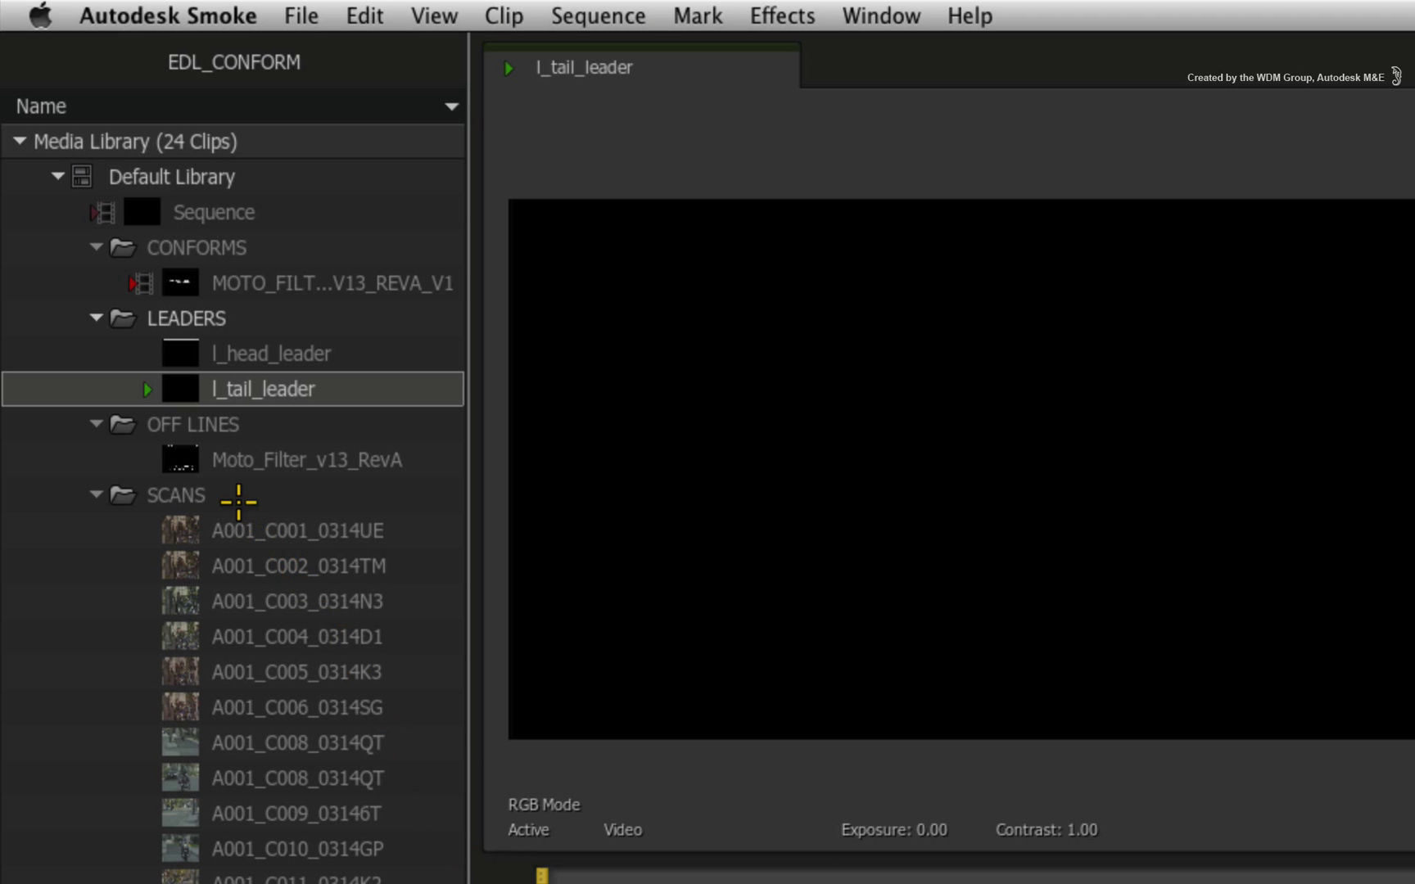
- Place Moto_Filter_v13_RevA on the lower version, switch to 1-up view, and make it primary
drag(112, 230, 110, 258)
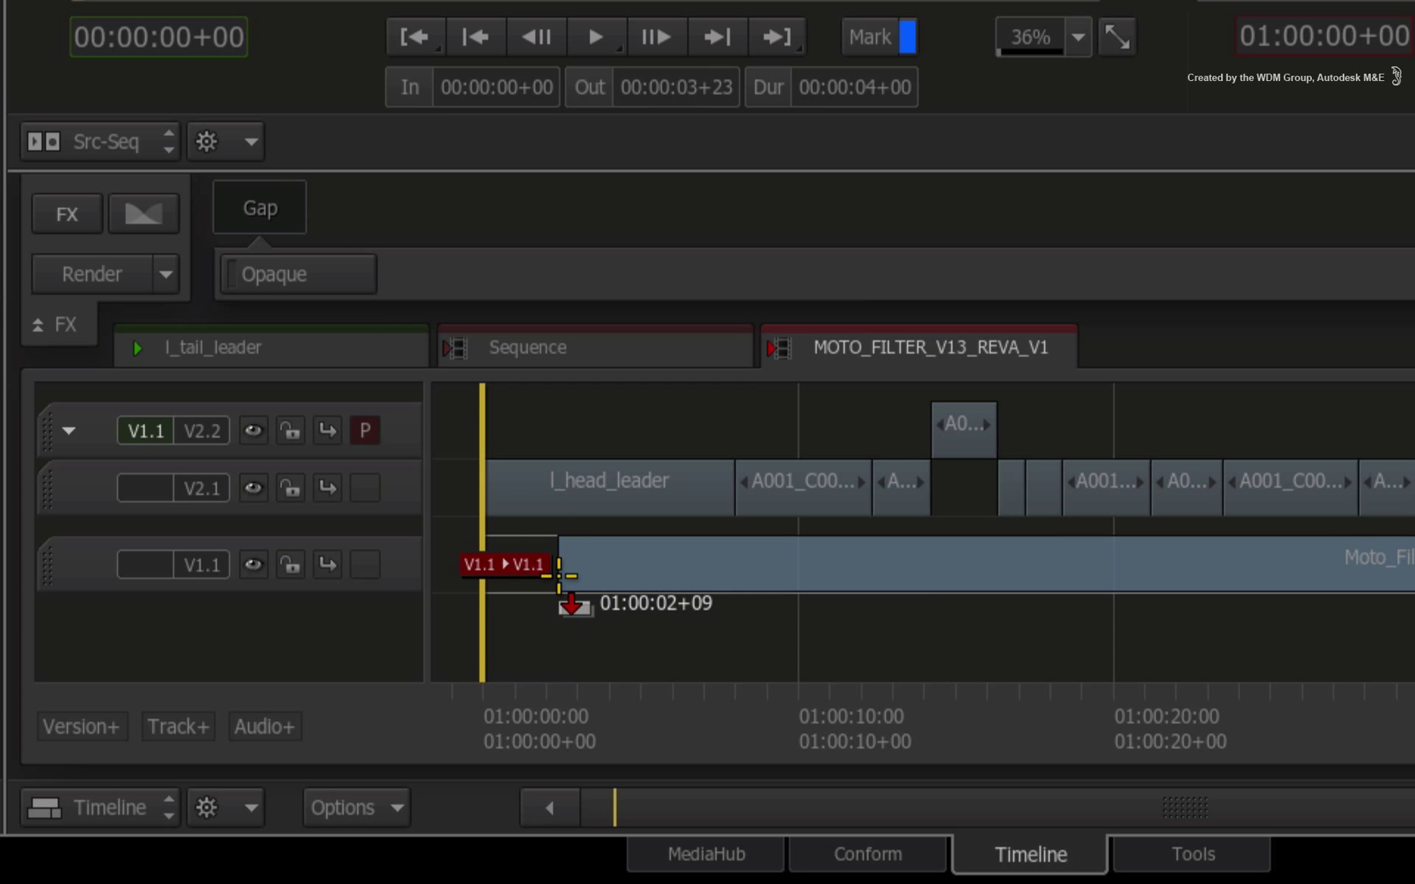
mouse_move(237, 532)
mouse_down()
mouse_move(524, 573)
mouse_move(490, 569)
mouse_up()
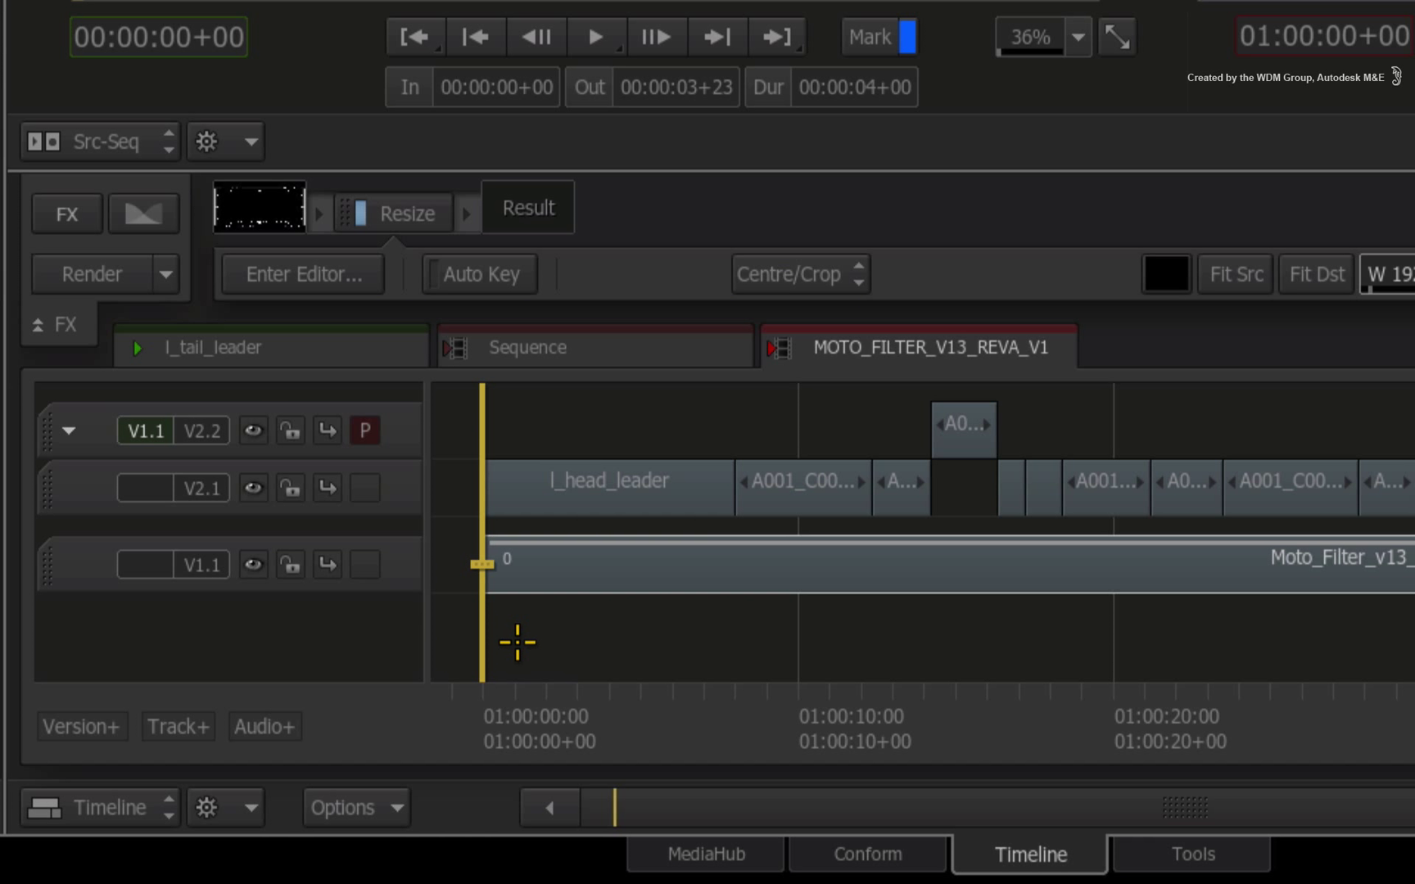
key(alt+1)
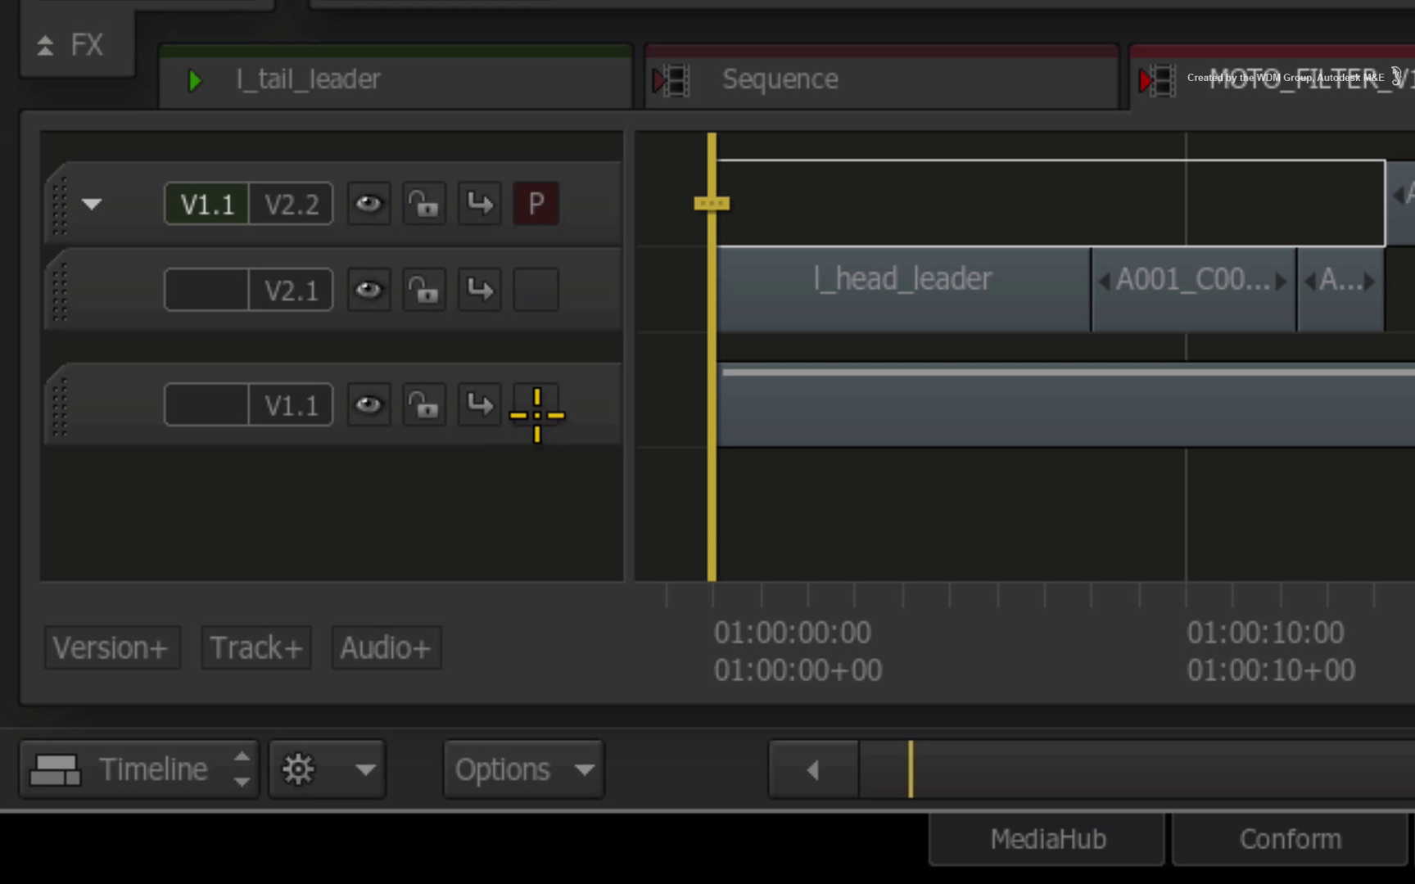
click(534, 408)
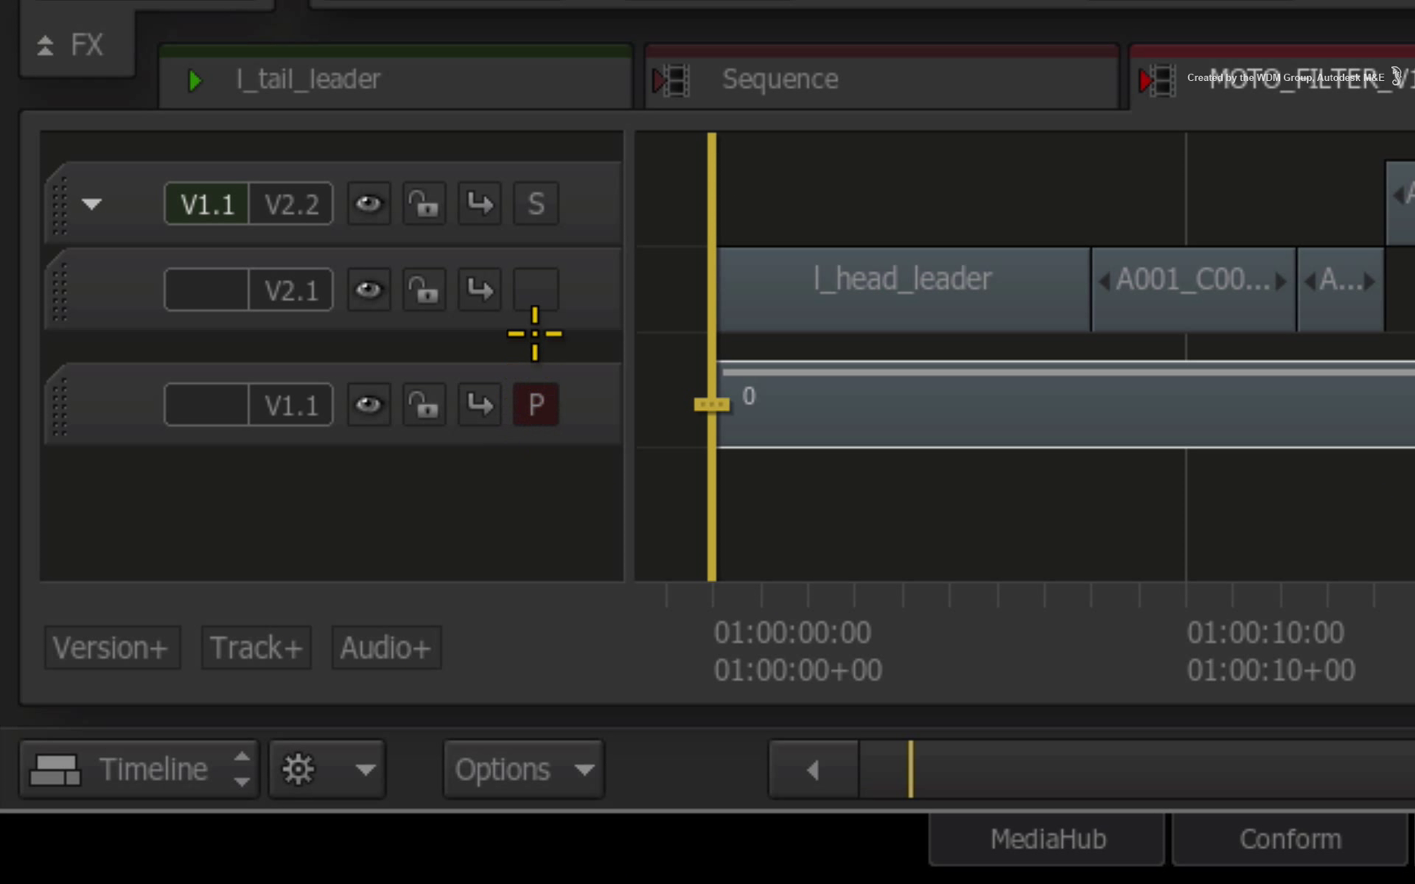
- Toggle the primary P box back and forth between the conformed and offline versions
click(534, 201)
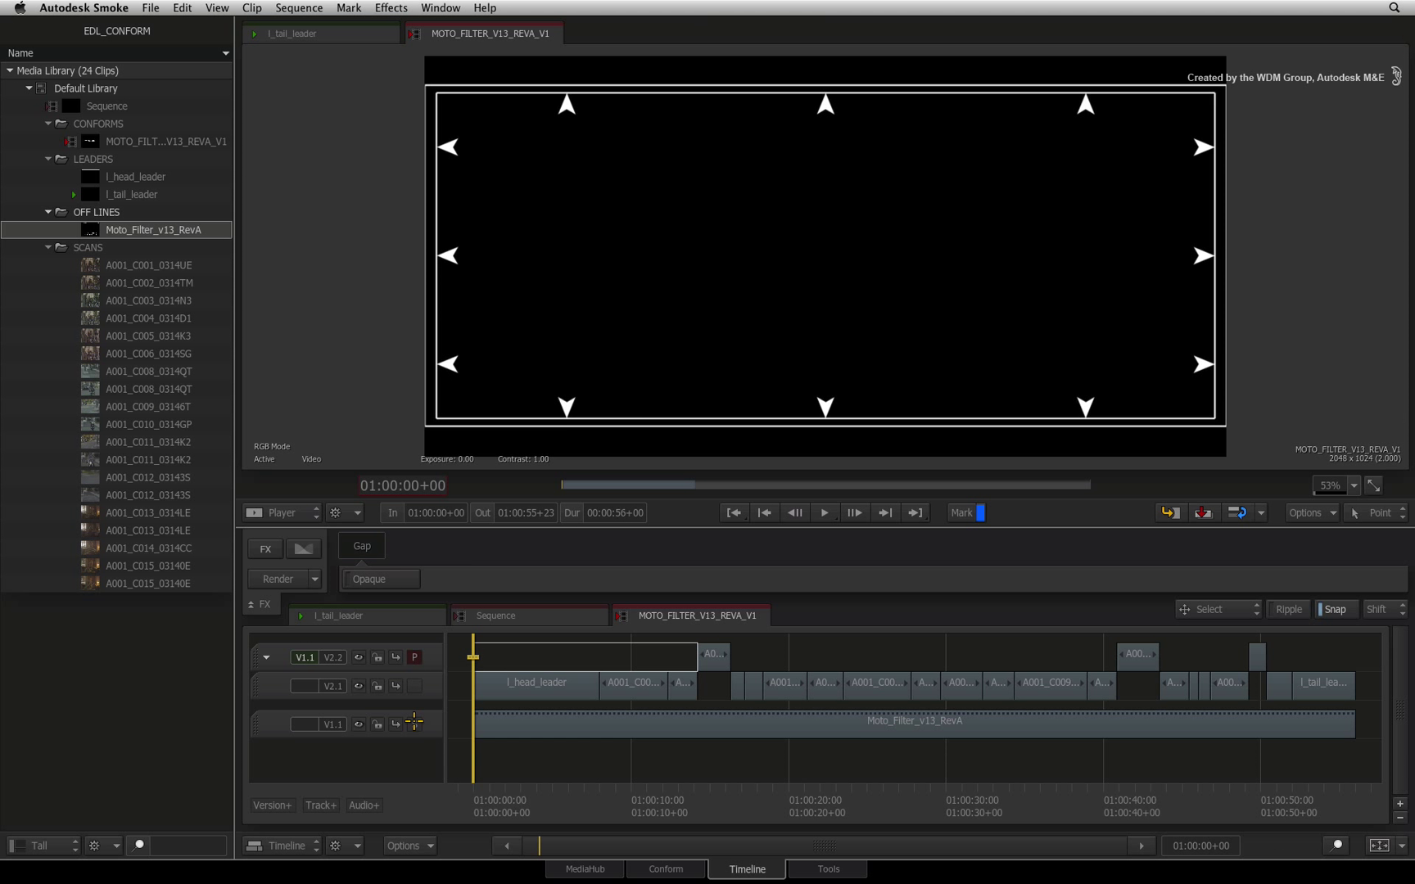
click(414, 722)
click(414, 657)
click(418, 723)
click(415, 658)
- Flip the viewer between conform and offline reference with F13/F14, ending on the offline
key(F13)
key(F14)
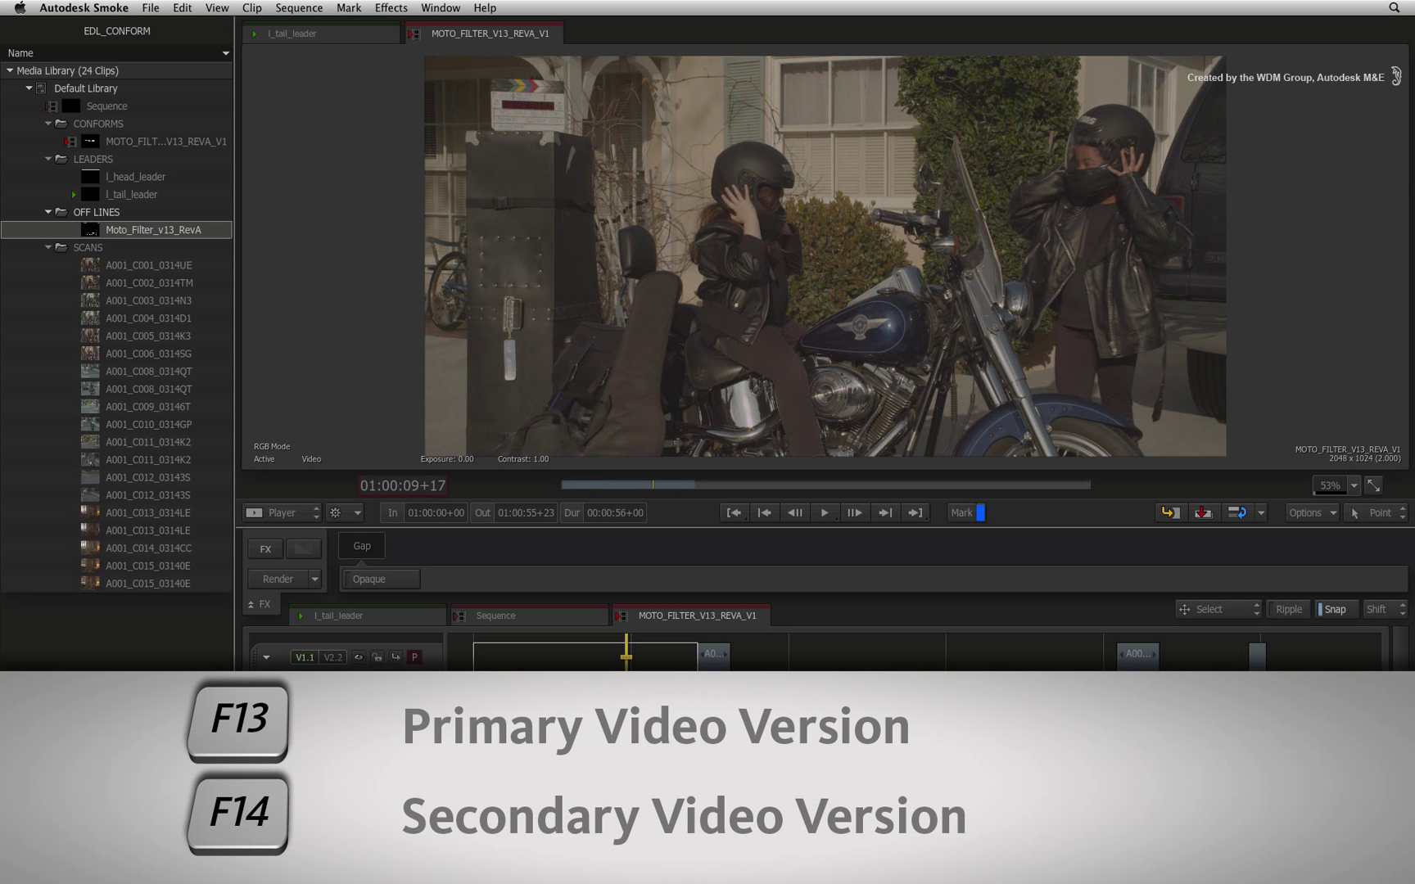
key(F13)
key(F14)
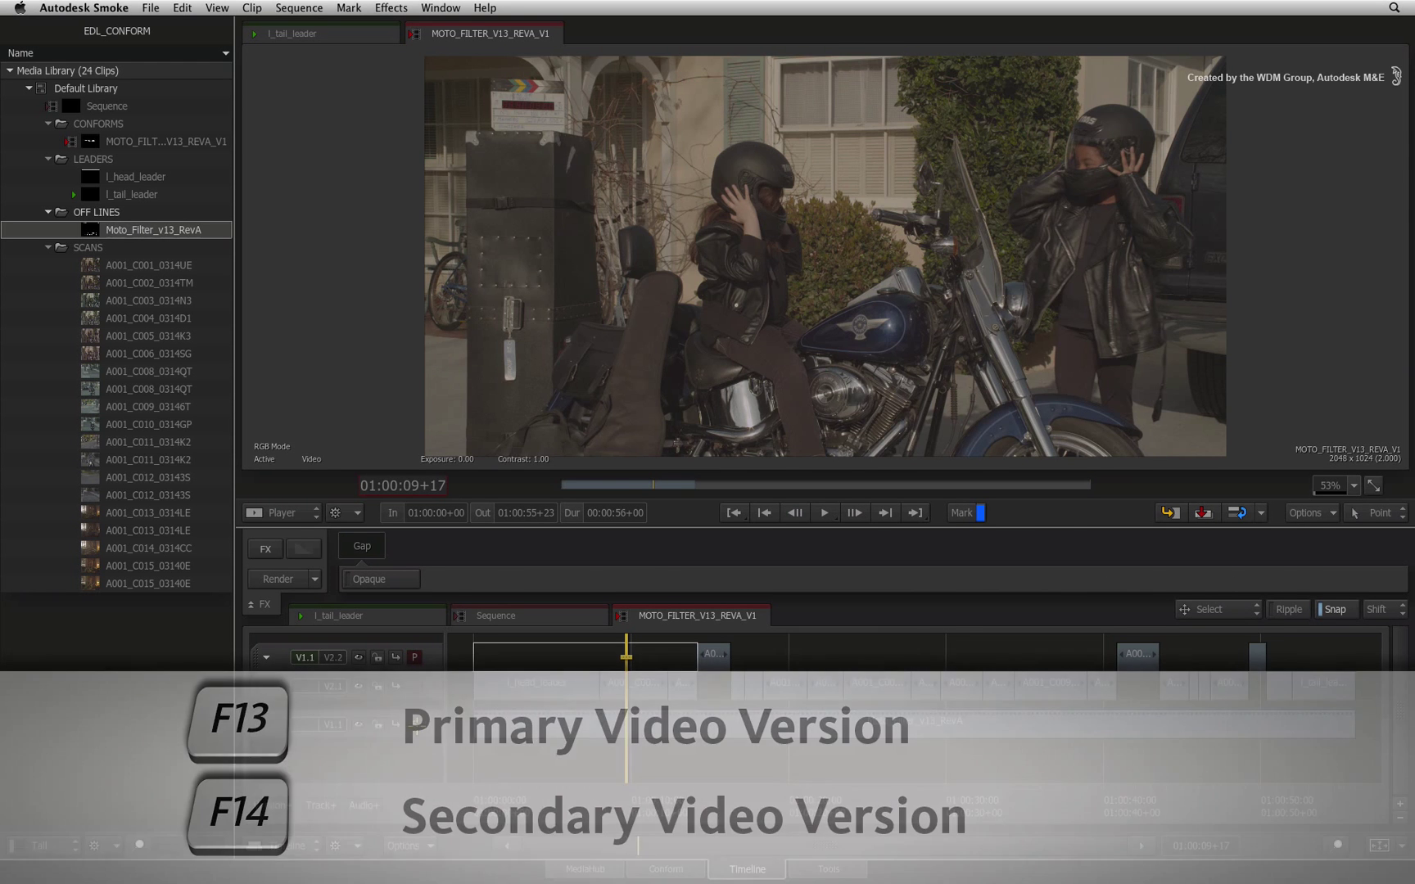
key(F13)
- Make the offline reference primary and scrub about ten seconds into A001_C001_0314UE
click(416, 660)
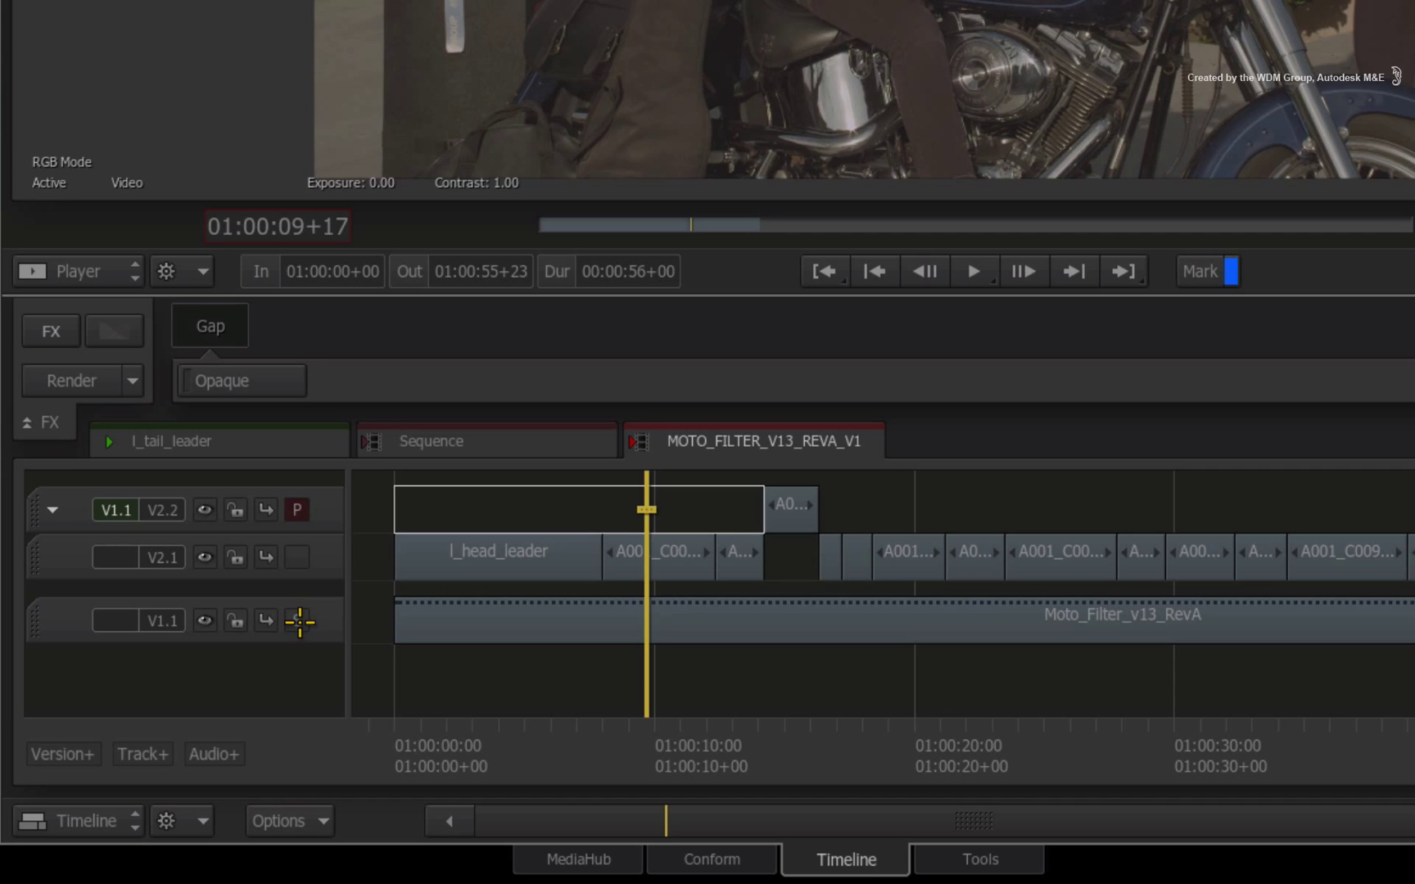
click(301, 620)
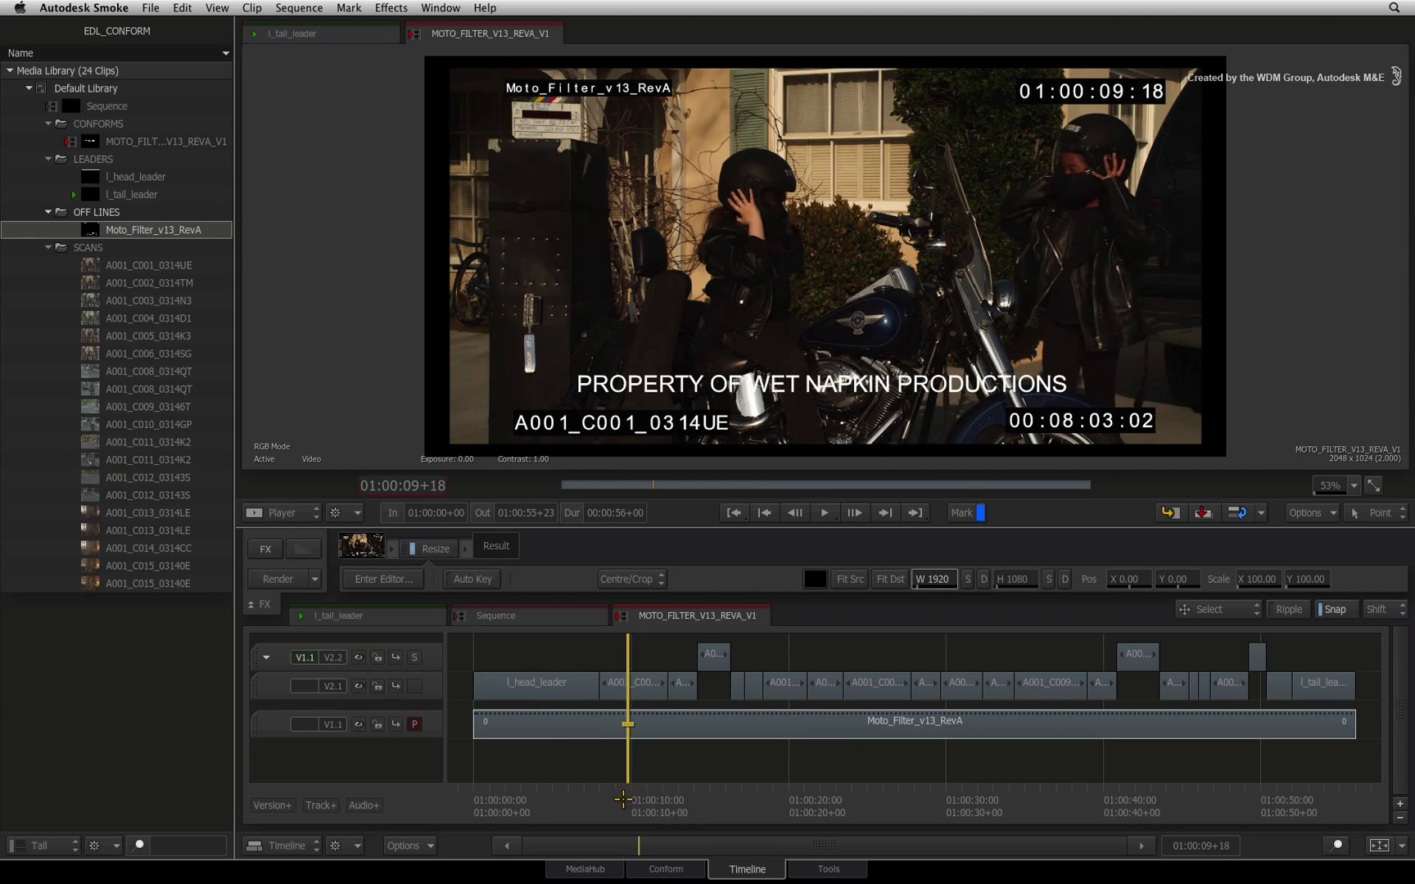
click(545, 791)
mouse_move(544, 791)
mouse_down()
mouse_move(664, 788)
mouse_move(753, 764)
mouse_move(624, 775)
mouse_up()
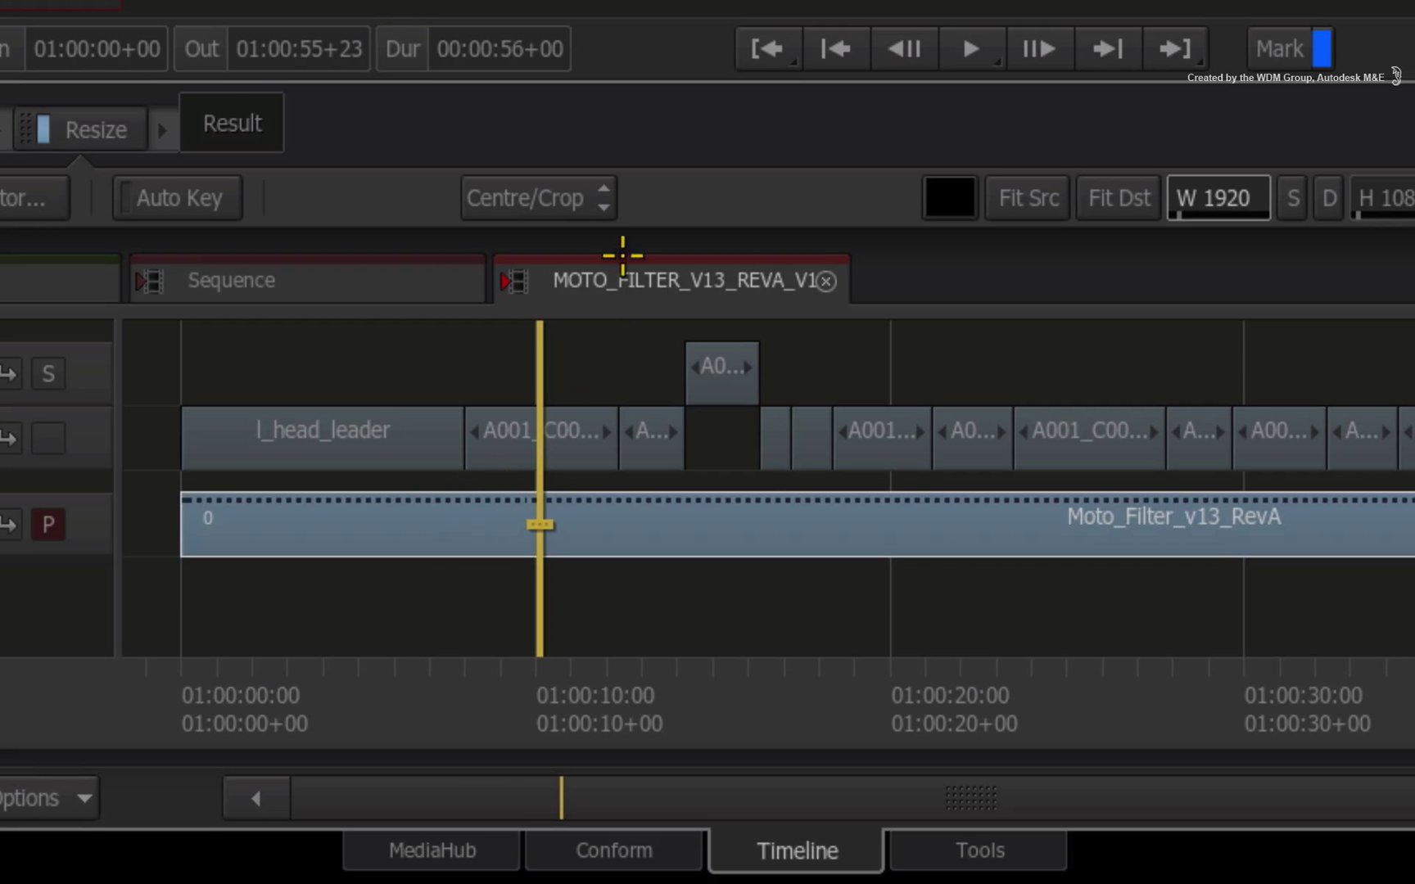
- Set the offline reference's Resize mode to Crop Edges and toggle between offline and conform
click(656, 579)
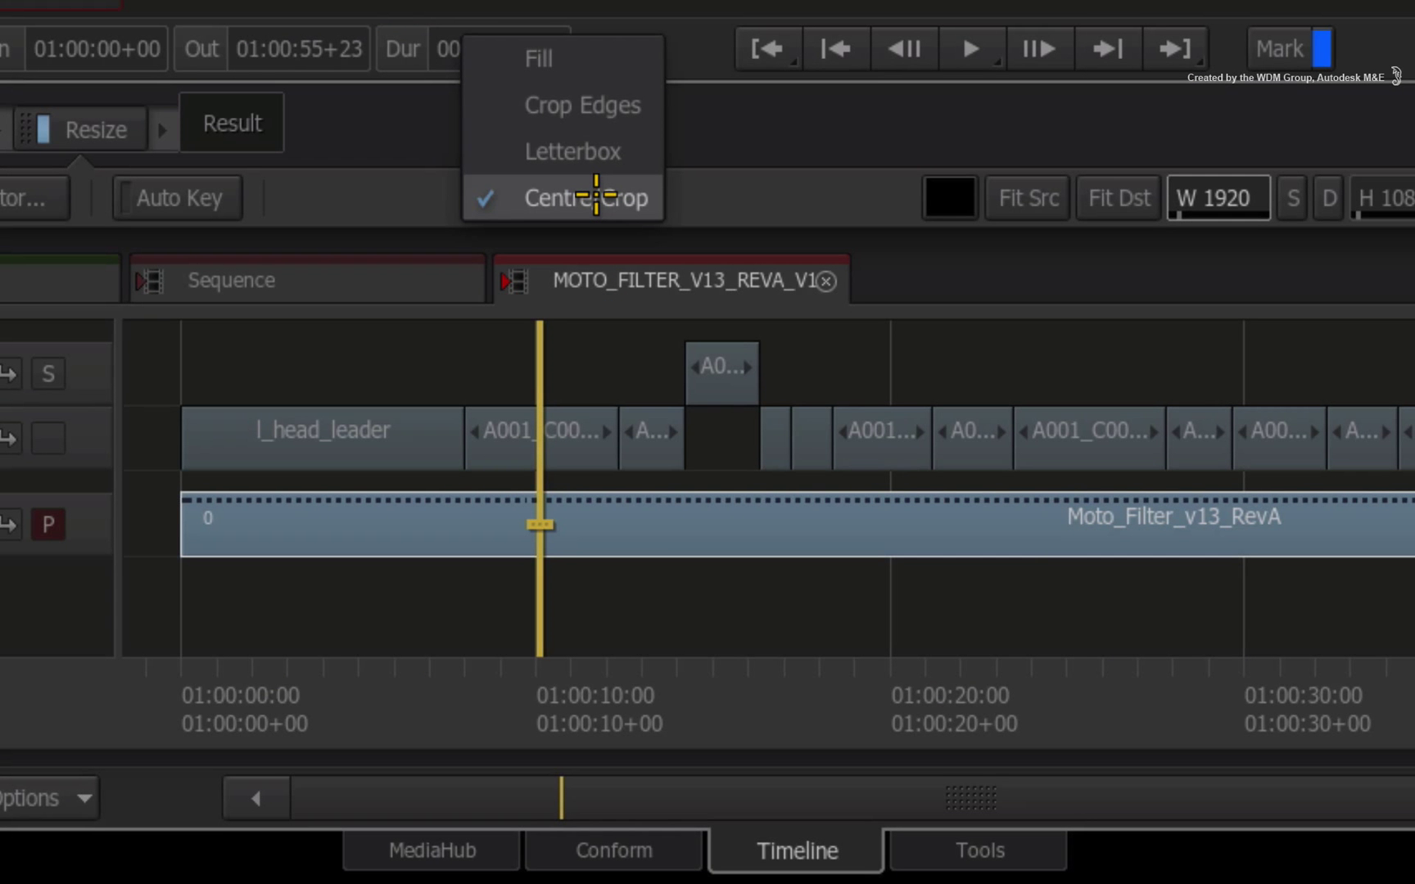
click(627, 104)
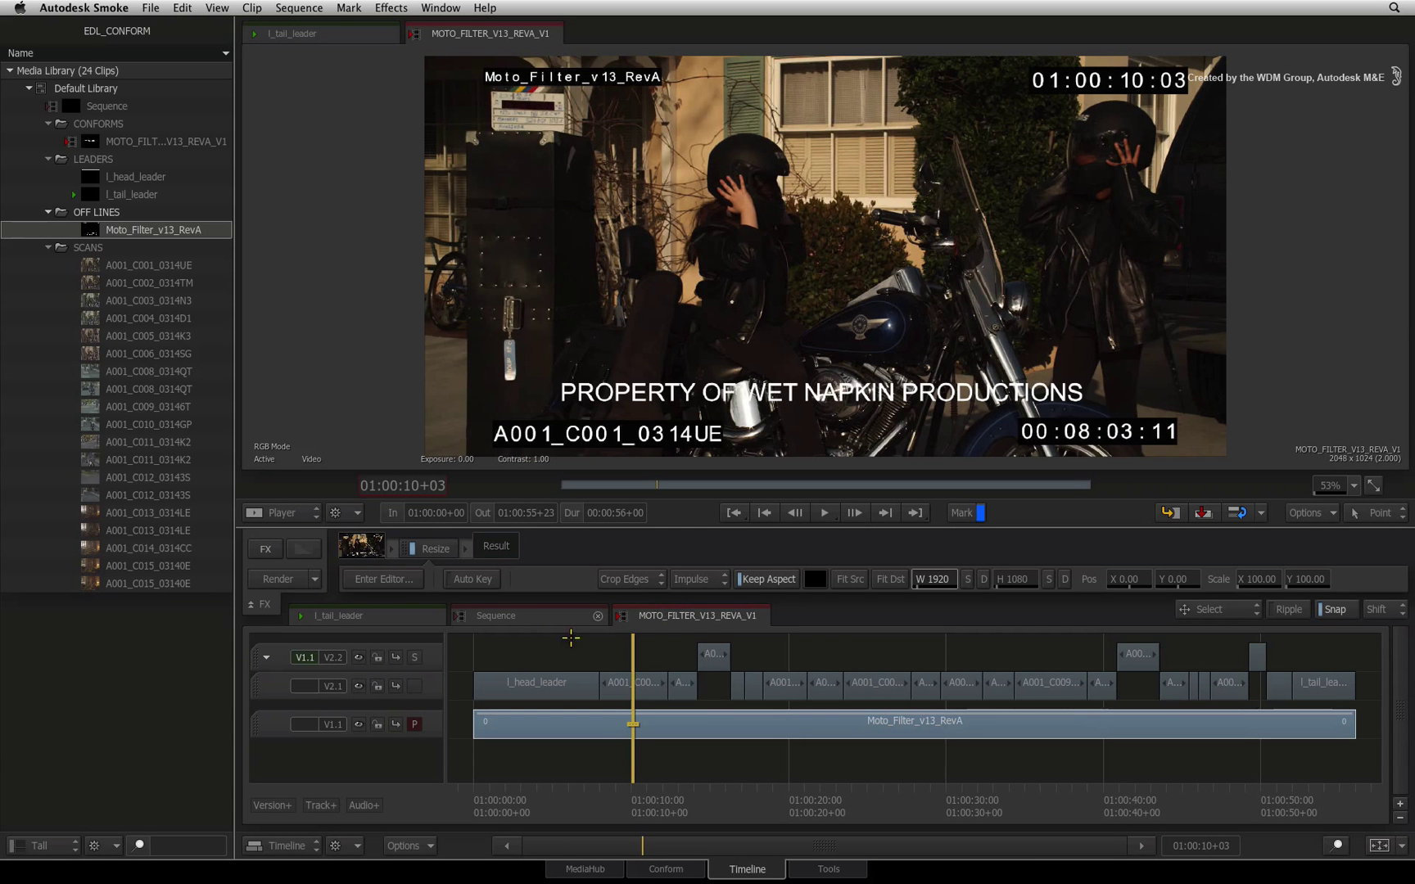
click(415, 724)
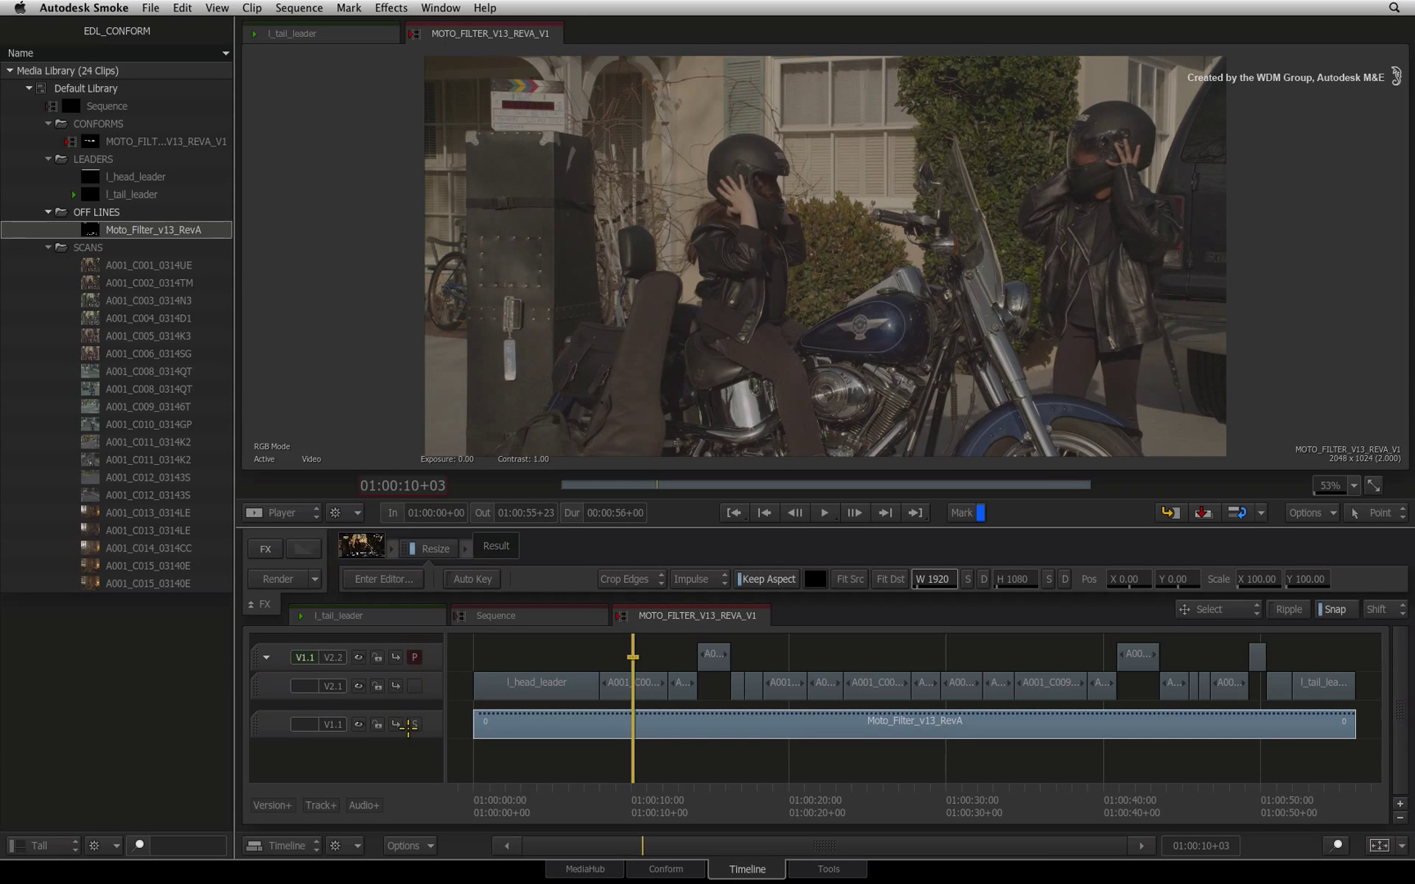
click(414, 724)
- Compare tracks at later shots, hide burn-ins with F1, then make offline V1.1 primary again
click(844, 790)
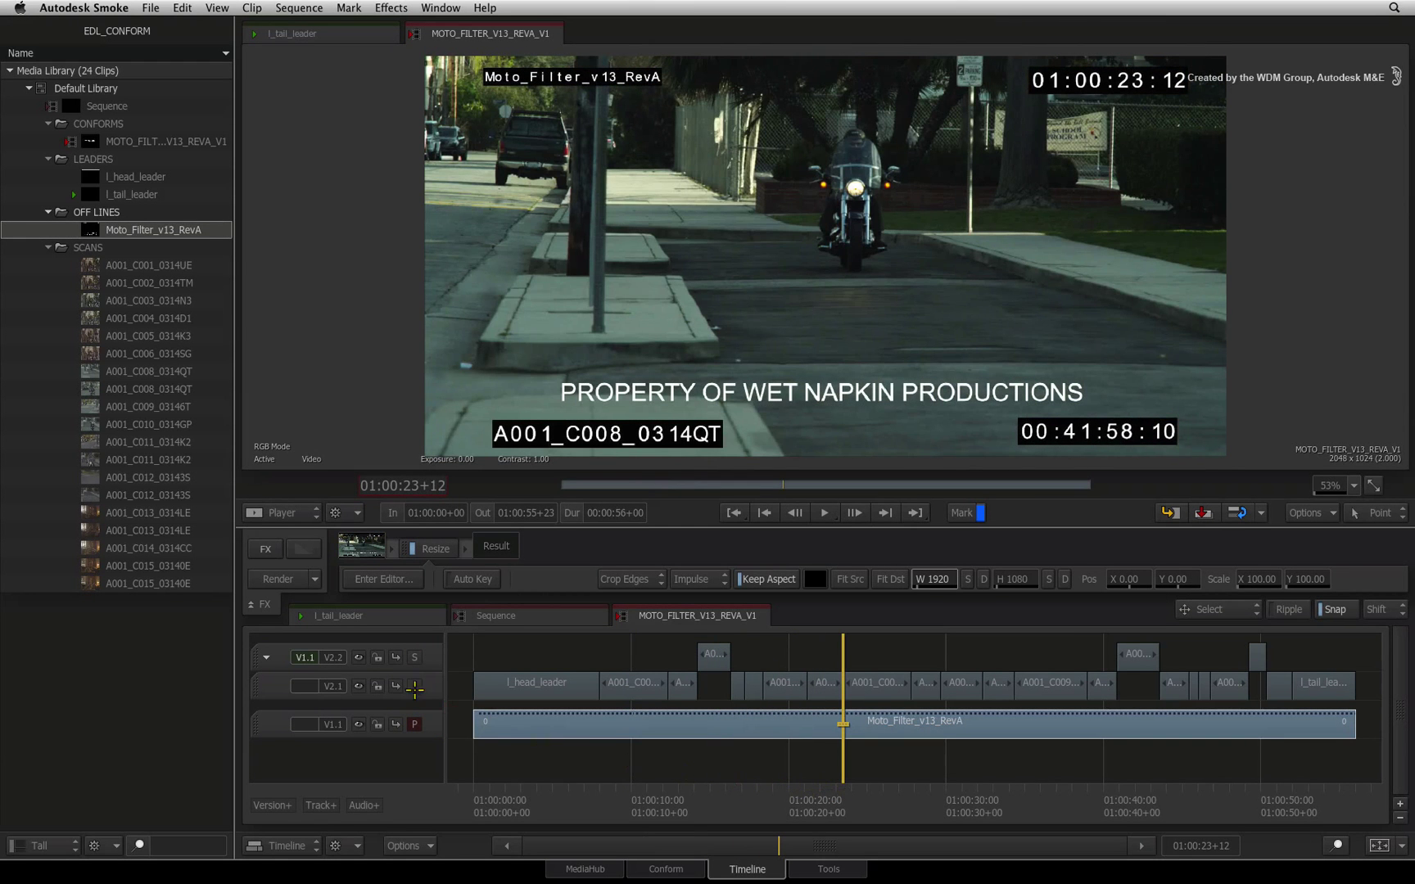
click(417, 652)
click(414, 724)
click(910, 798)
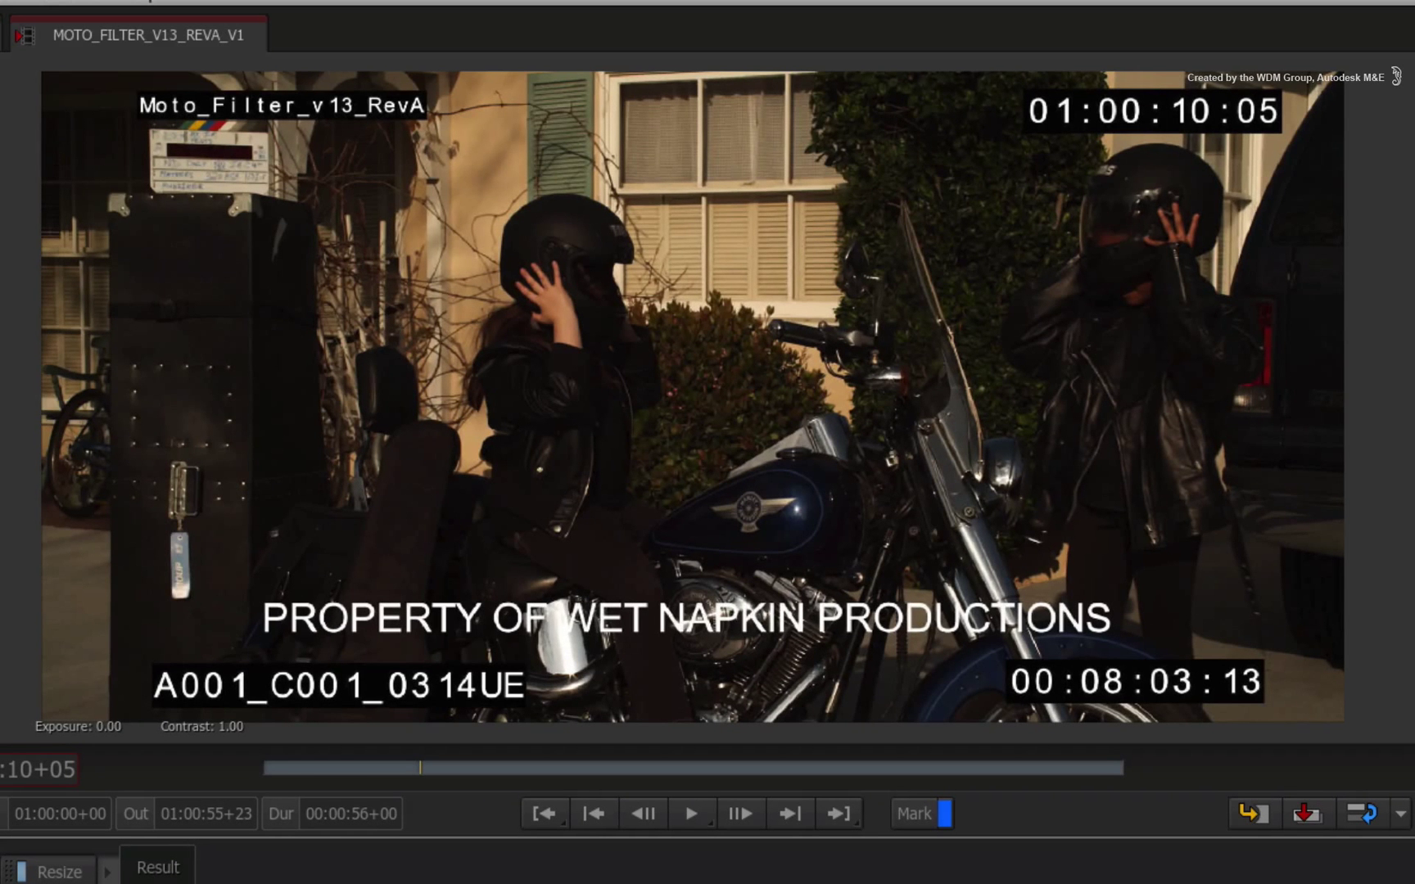
key(F1)
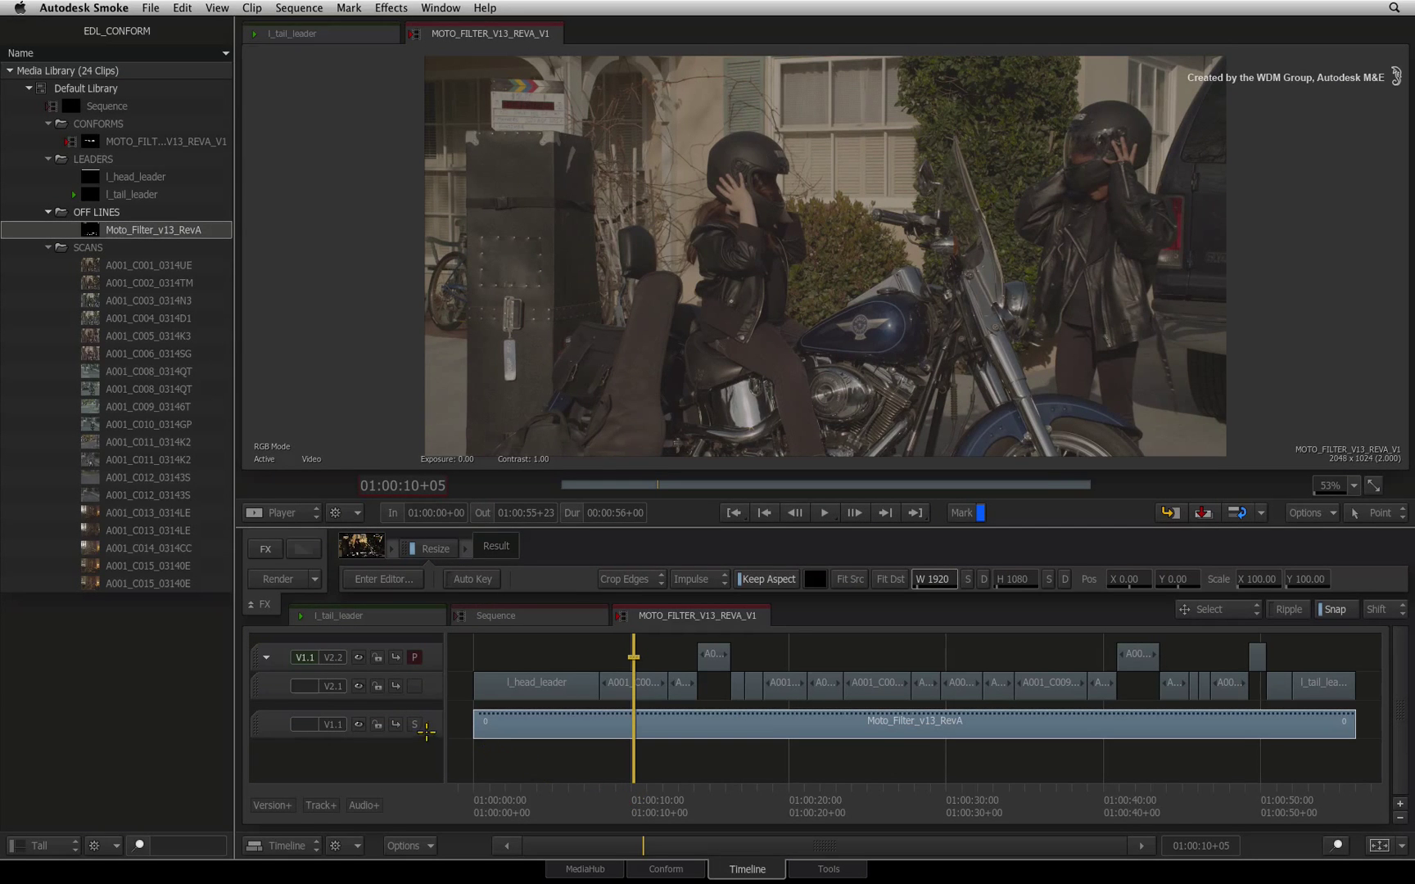
click(414, 724)
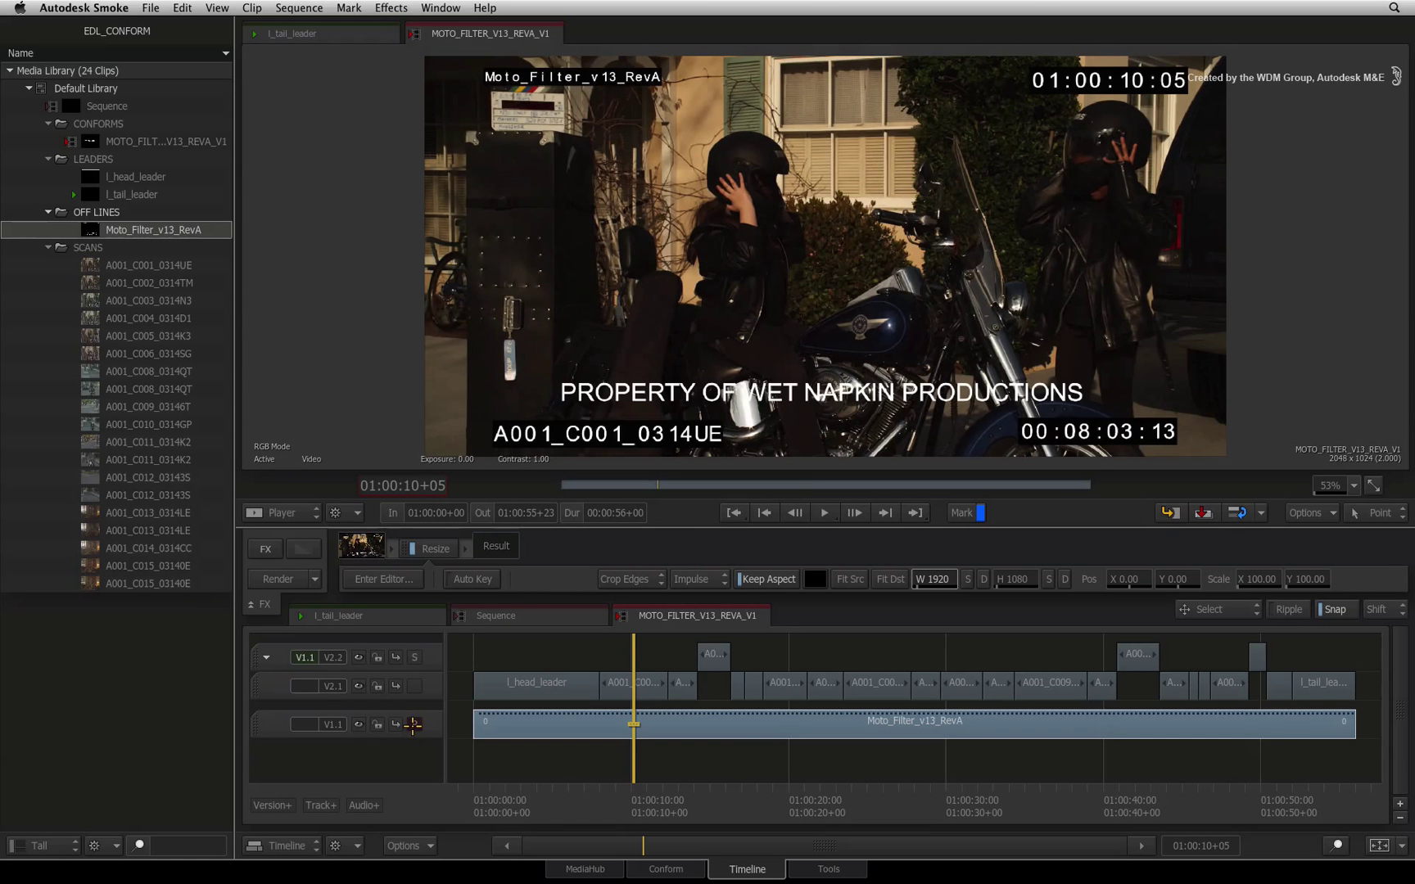
click(413, 724)
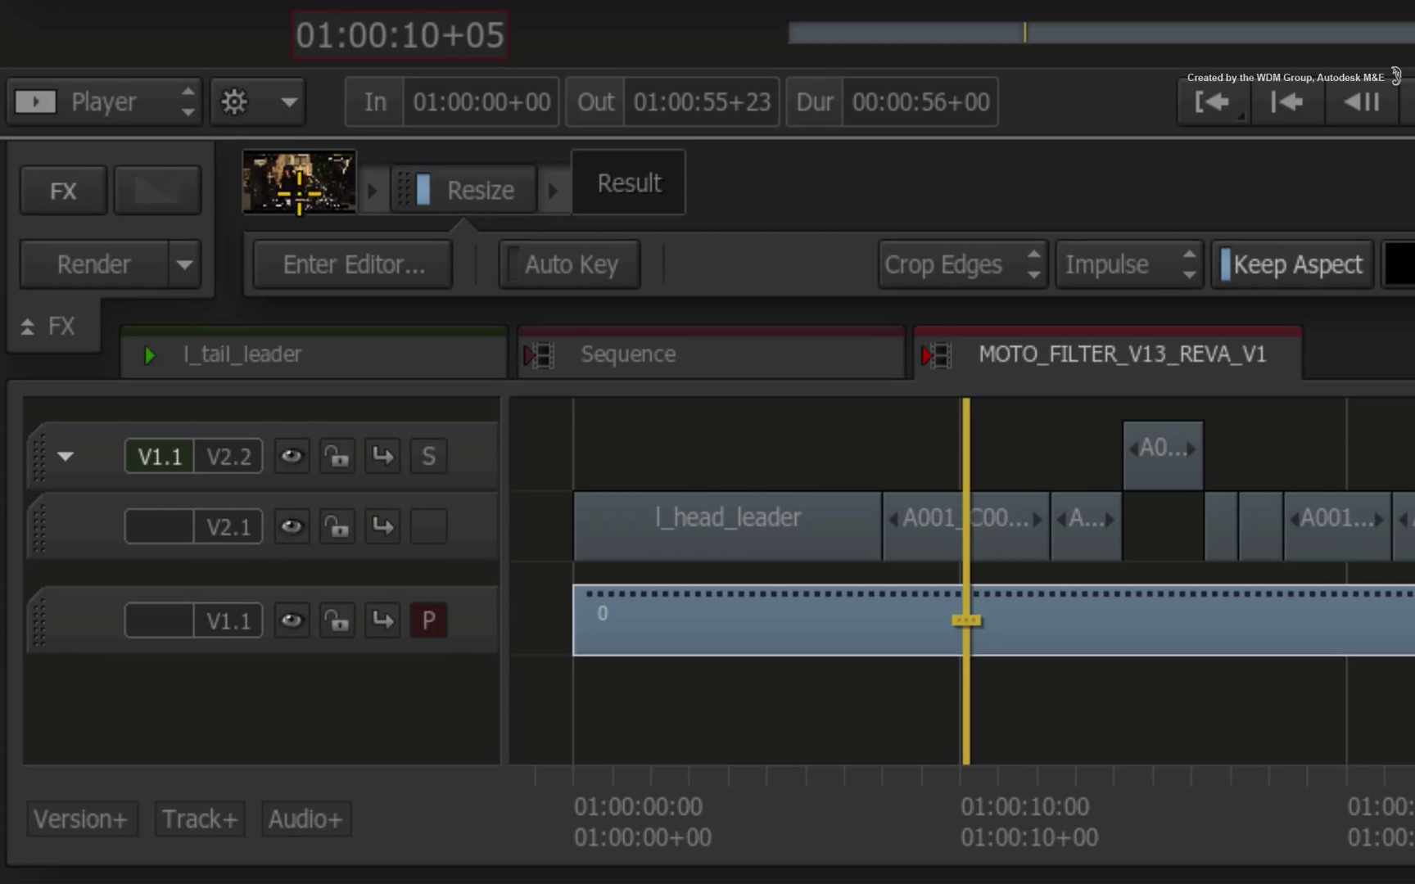
- In the offline source node's Pre-Processing, activate the RGB LUT and set it to Lin to Log
click(300, 182)
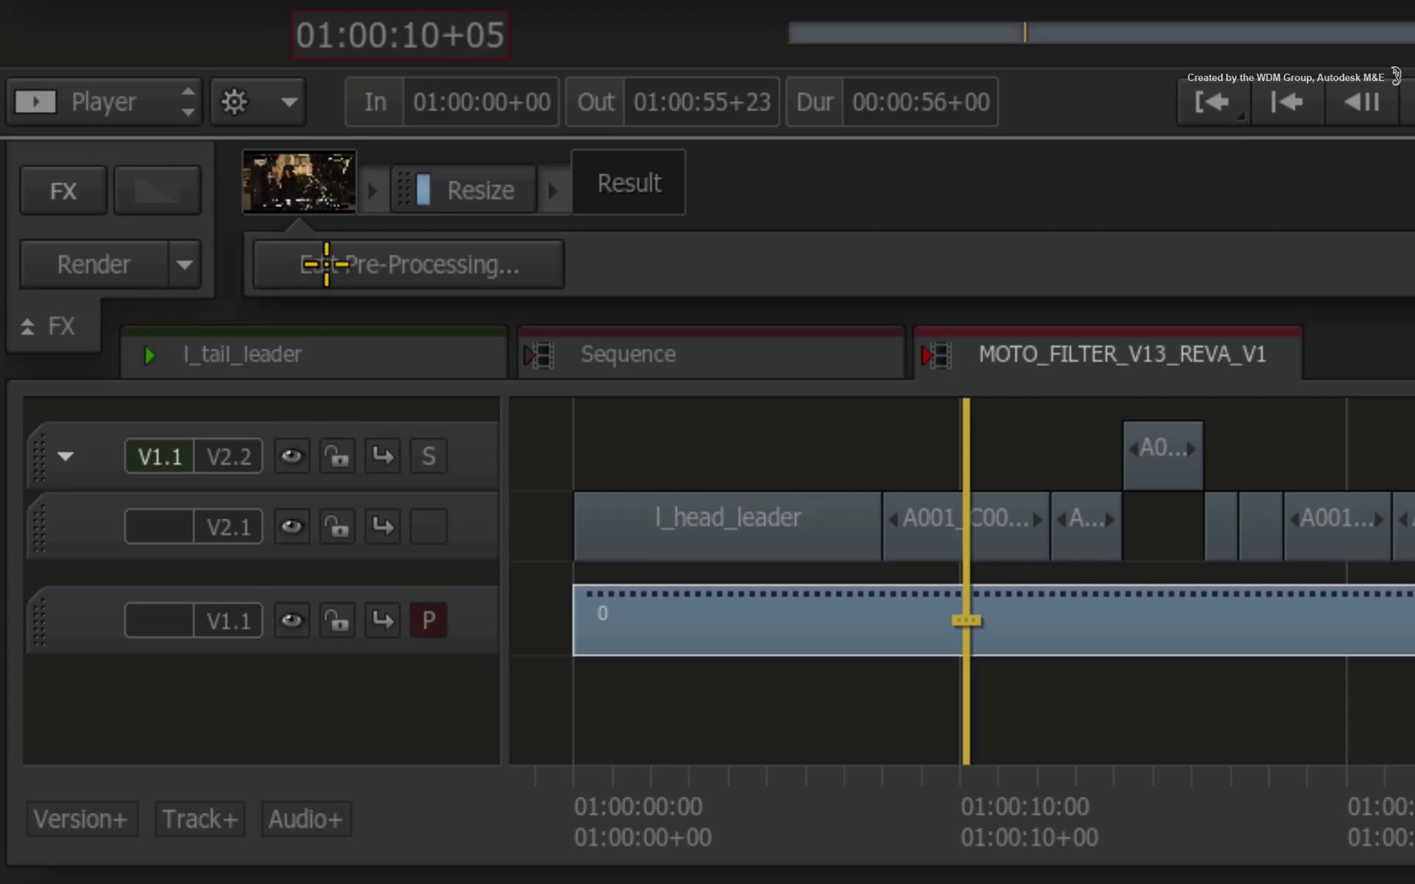
click(326, 263)
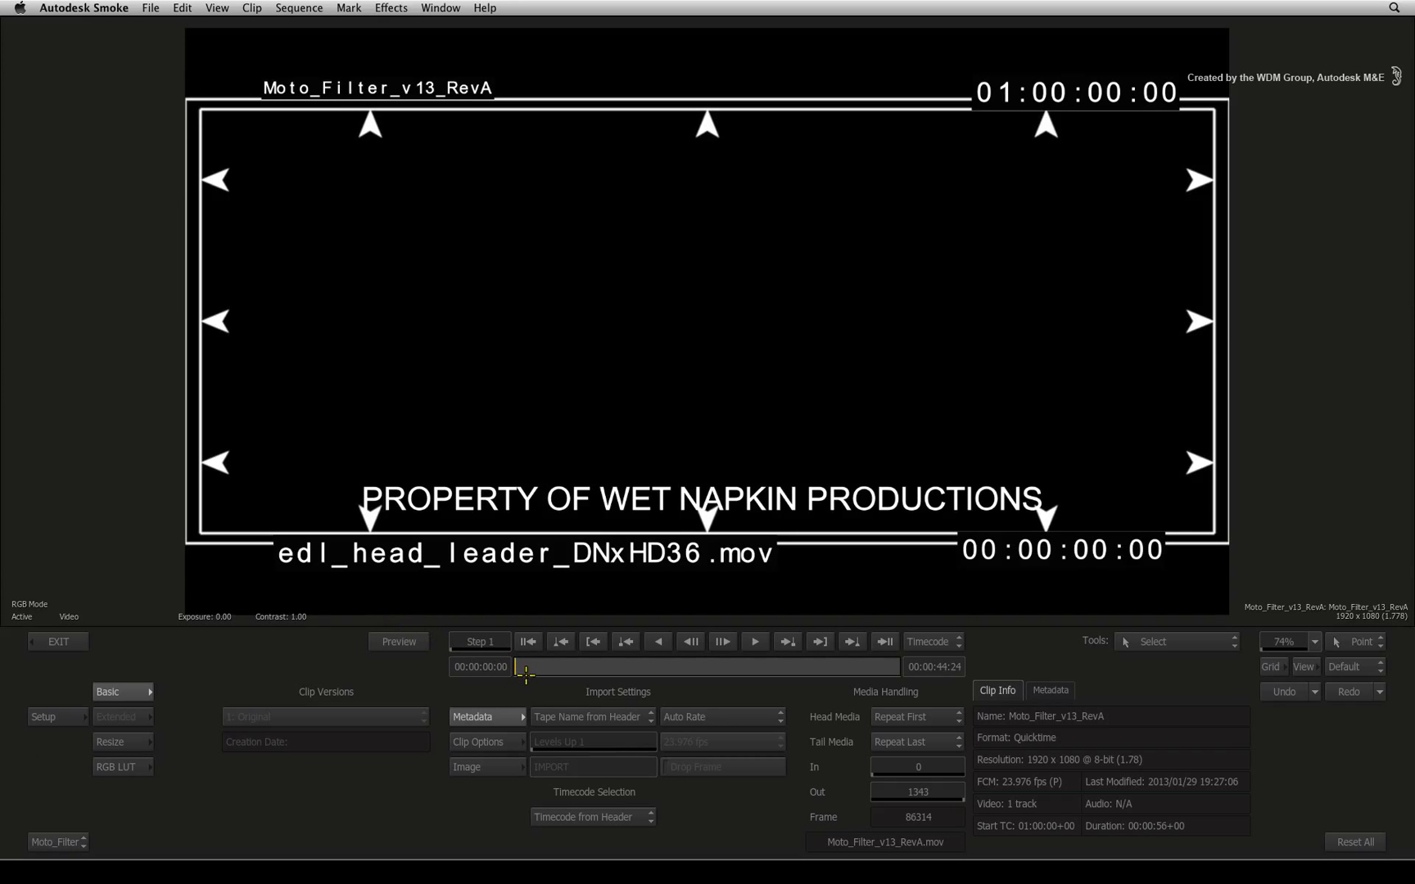
drag(524, 667, 588, 664)
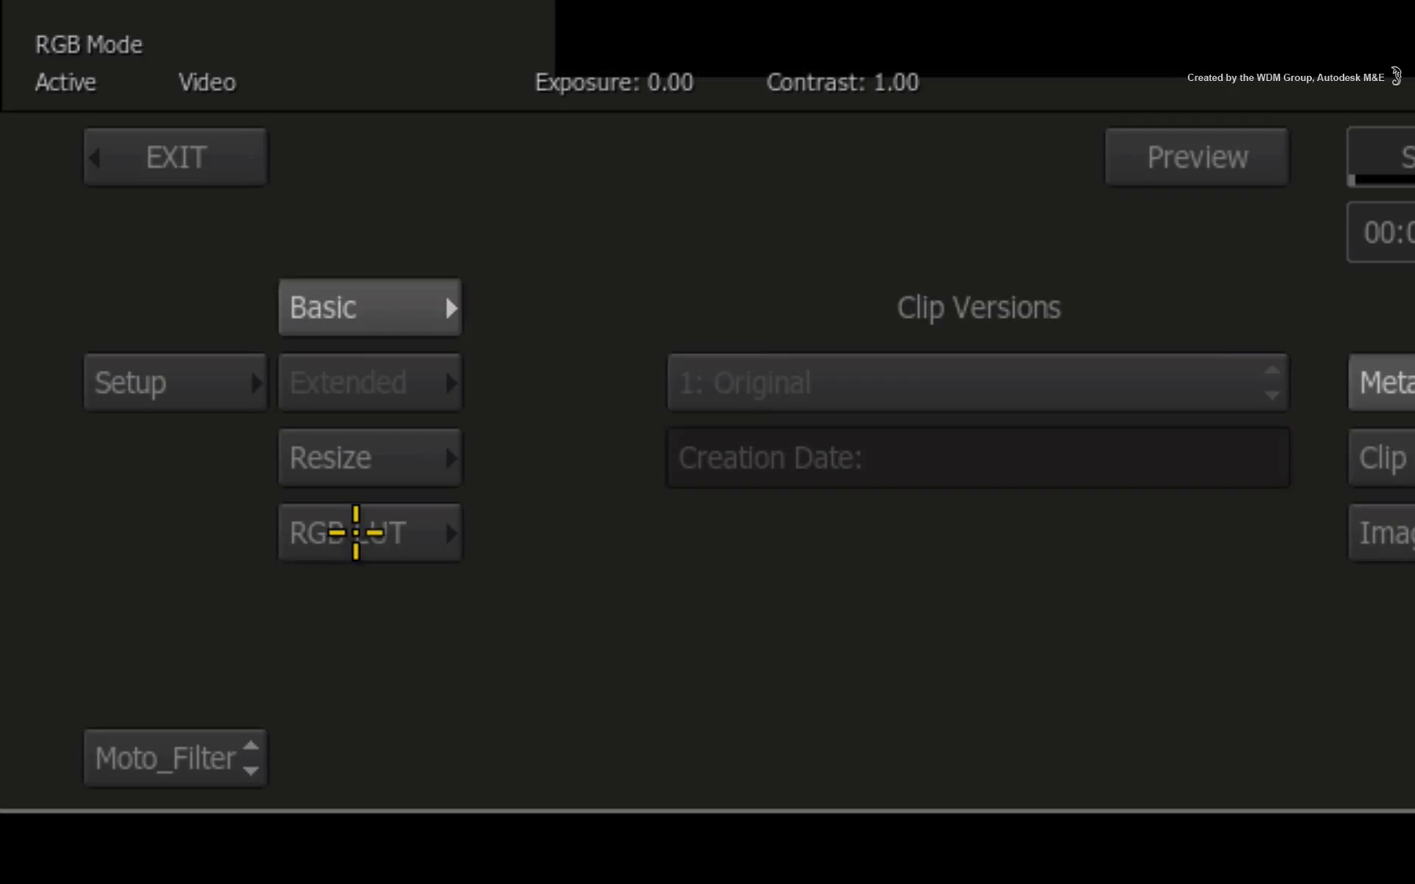
click(357, 532)
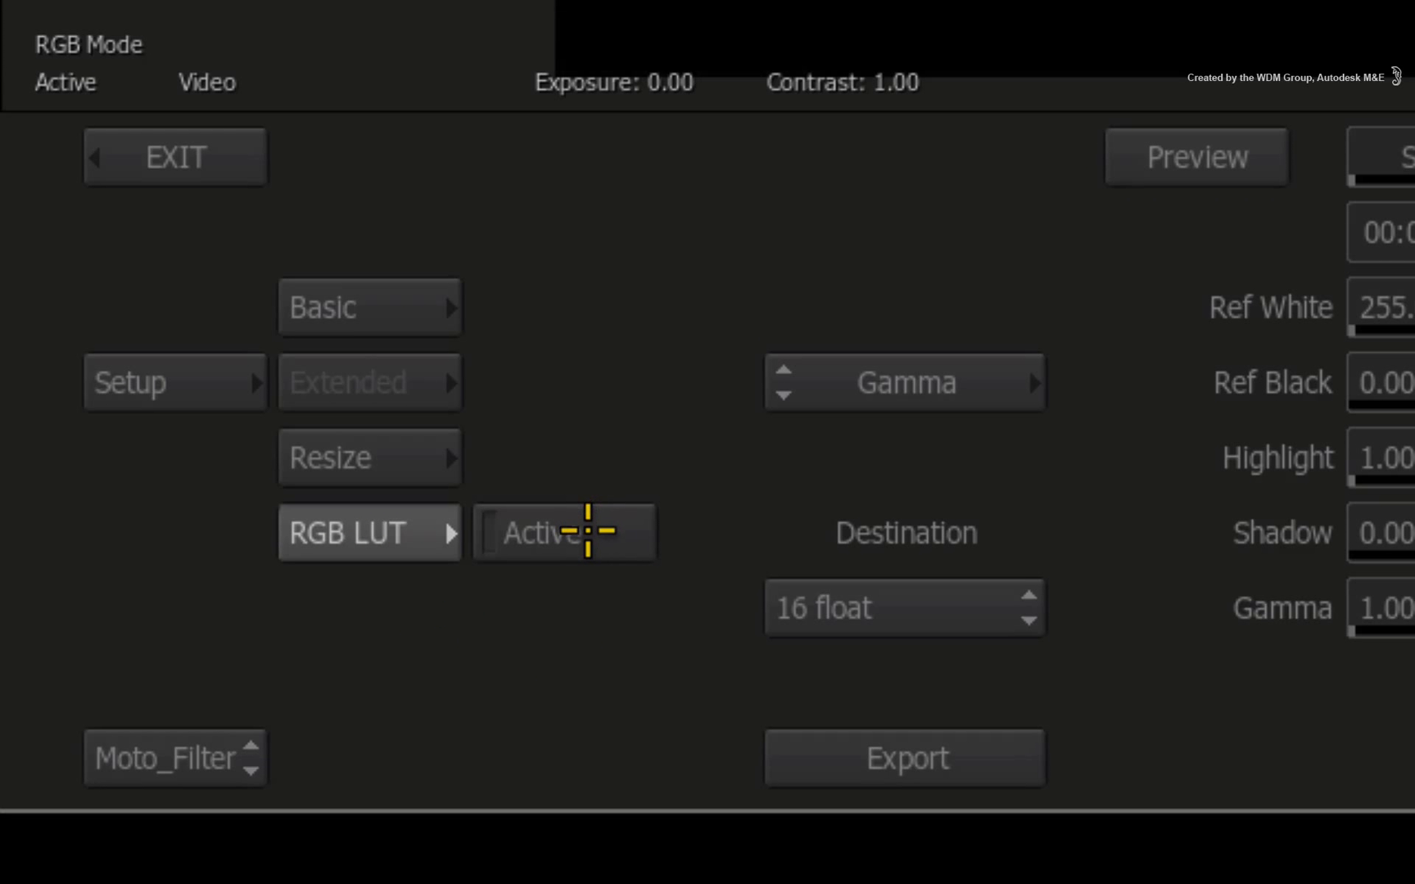
click(592, 533)
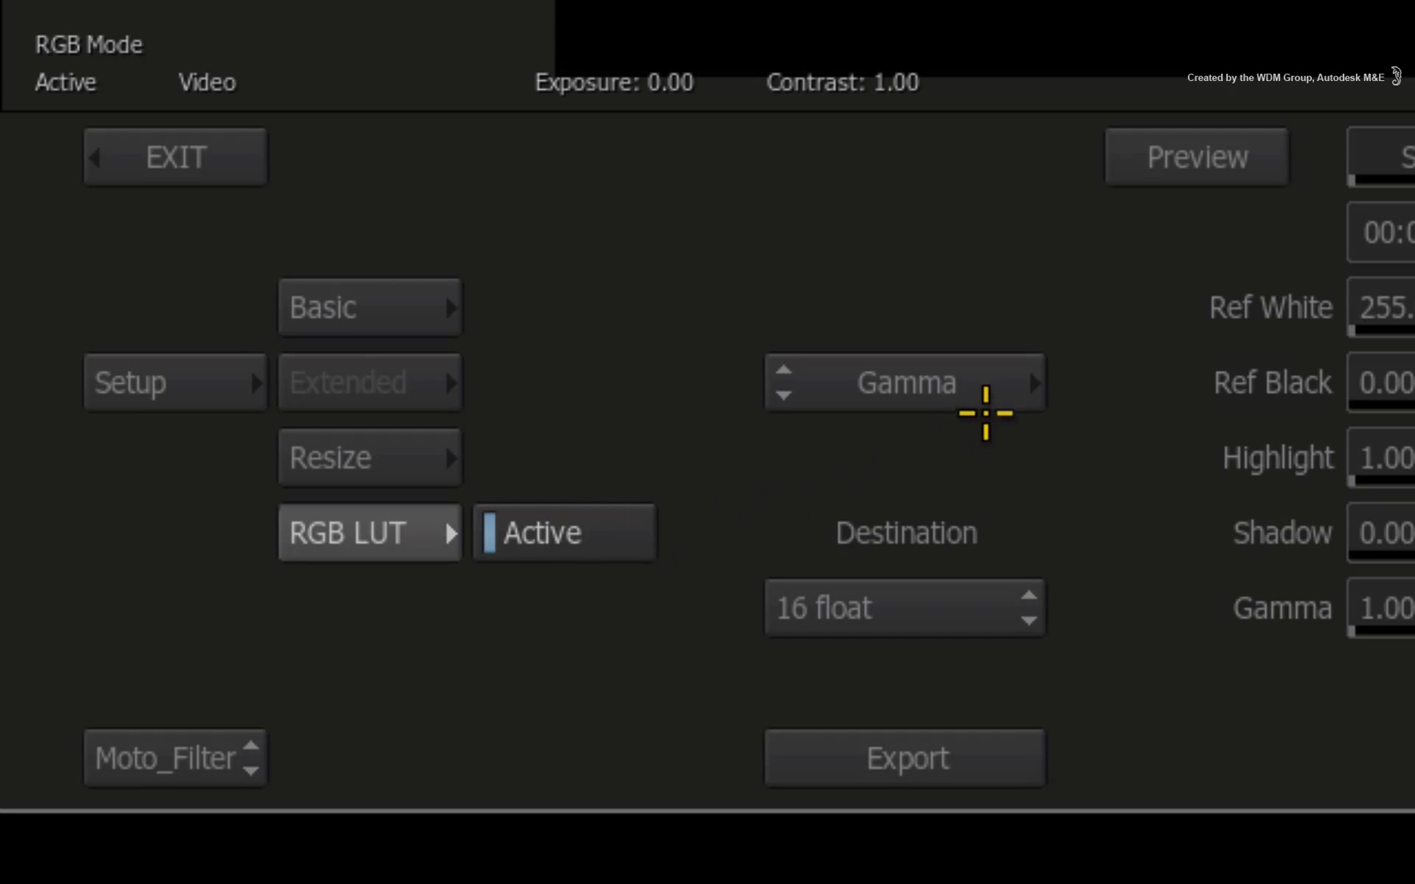
click(984, 384)
click(983, 384)
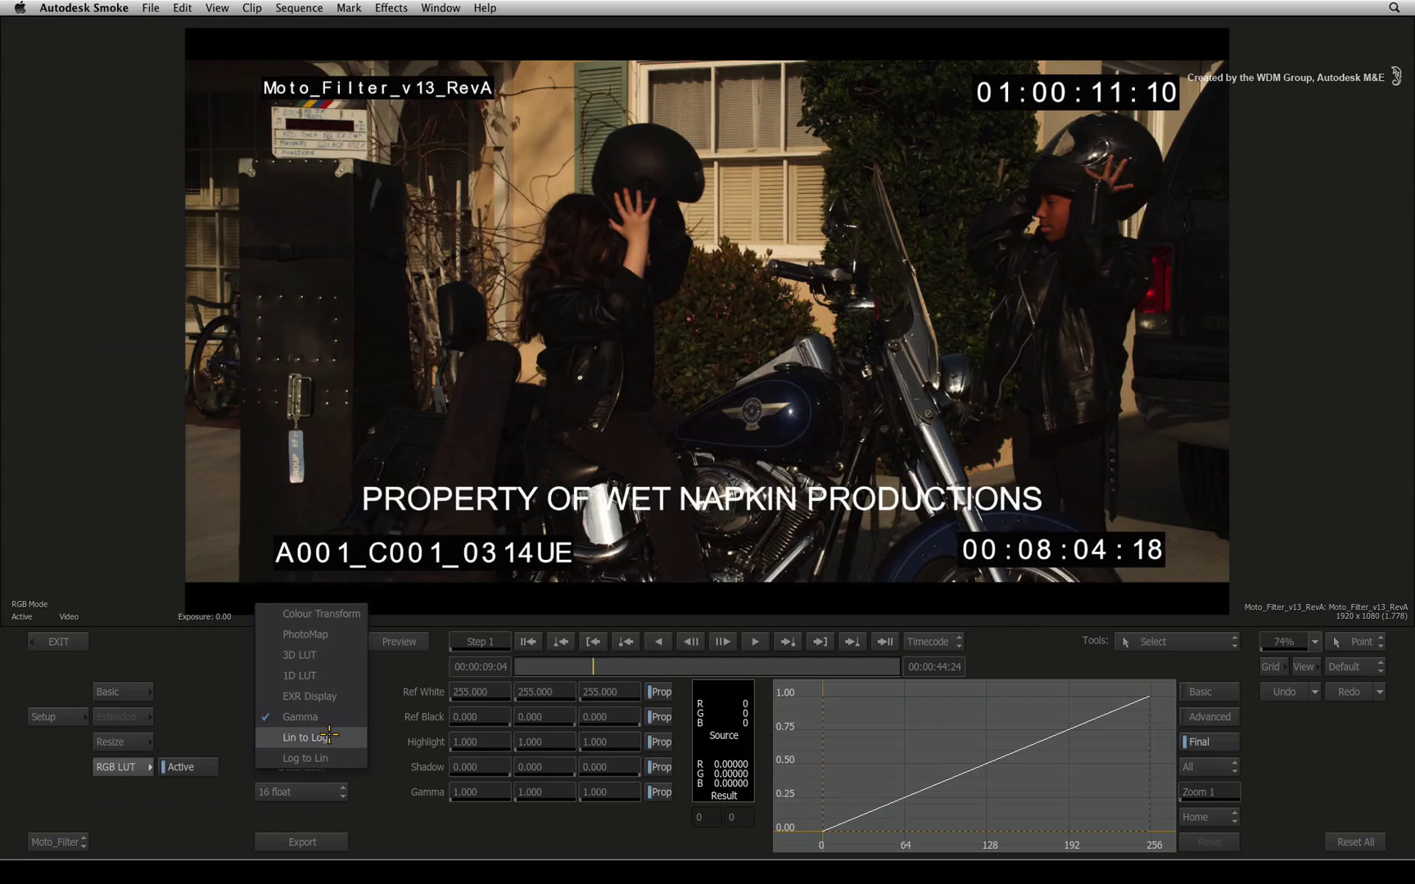
click(326, 740)
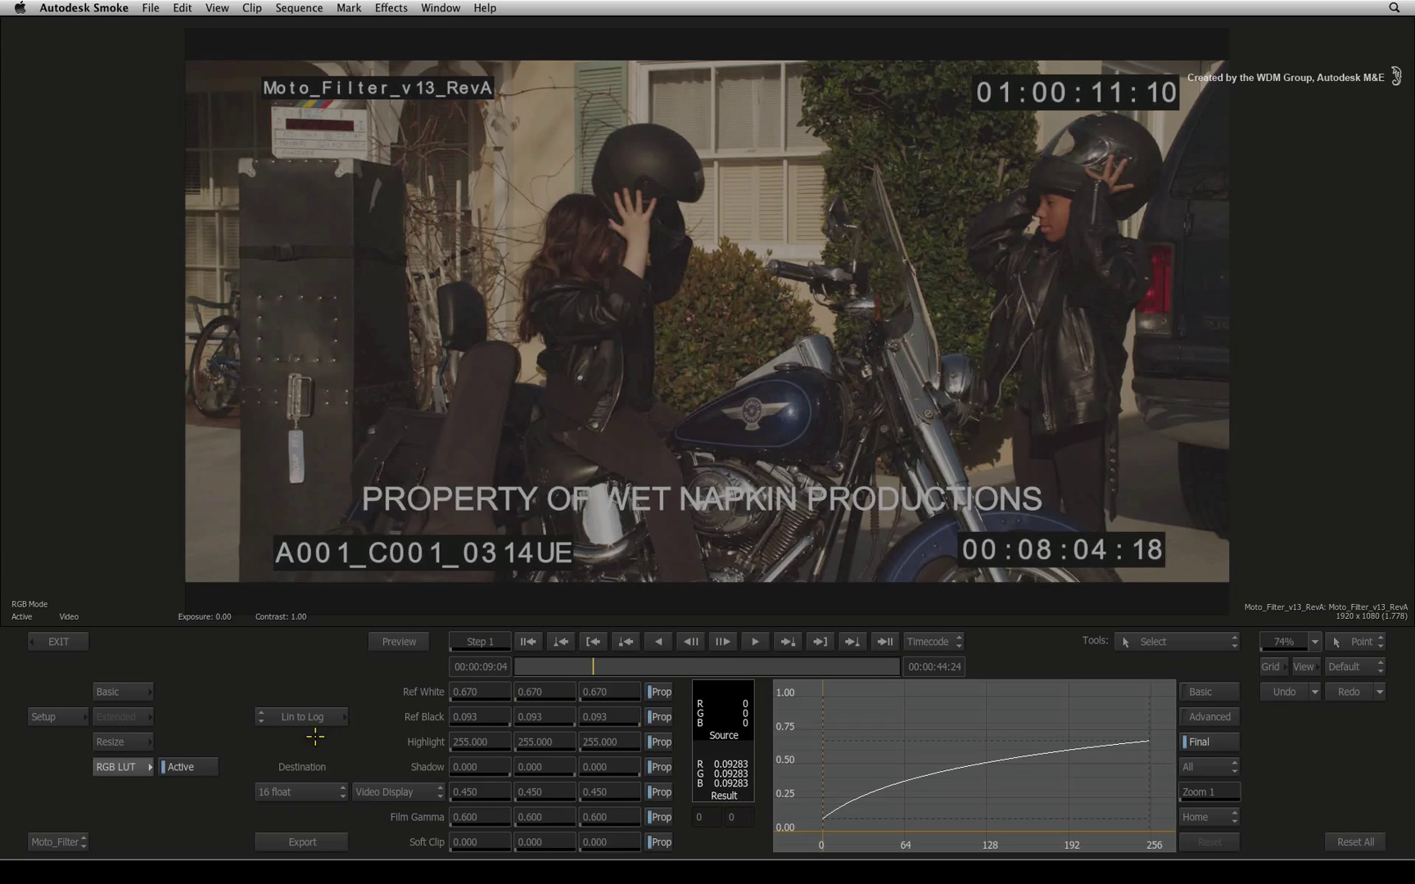
- Exit pre-processing, then set conformed V2.2 as primary and offline V1.1 as secondary
click(70, 643)
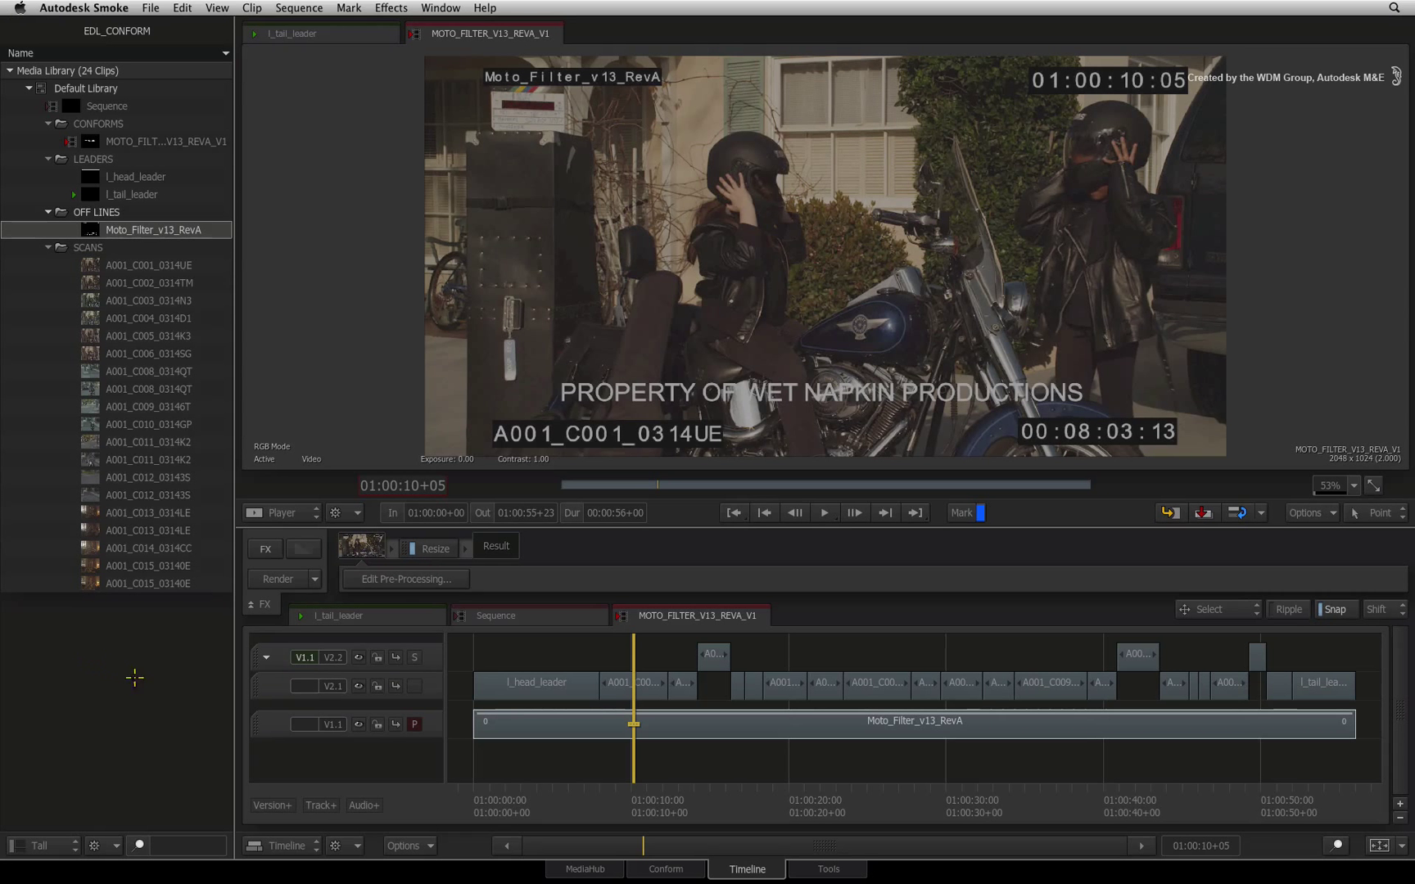
click(490, 729)
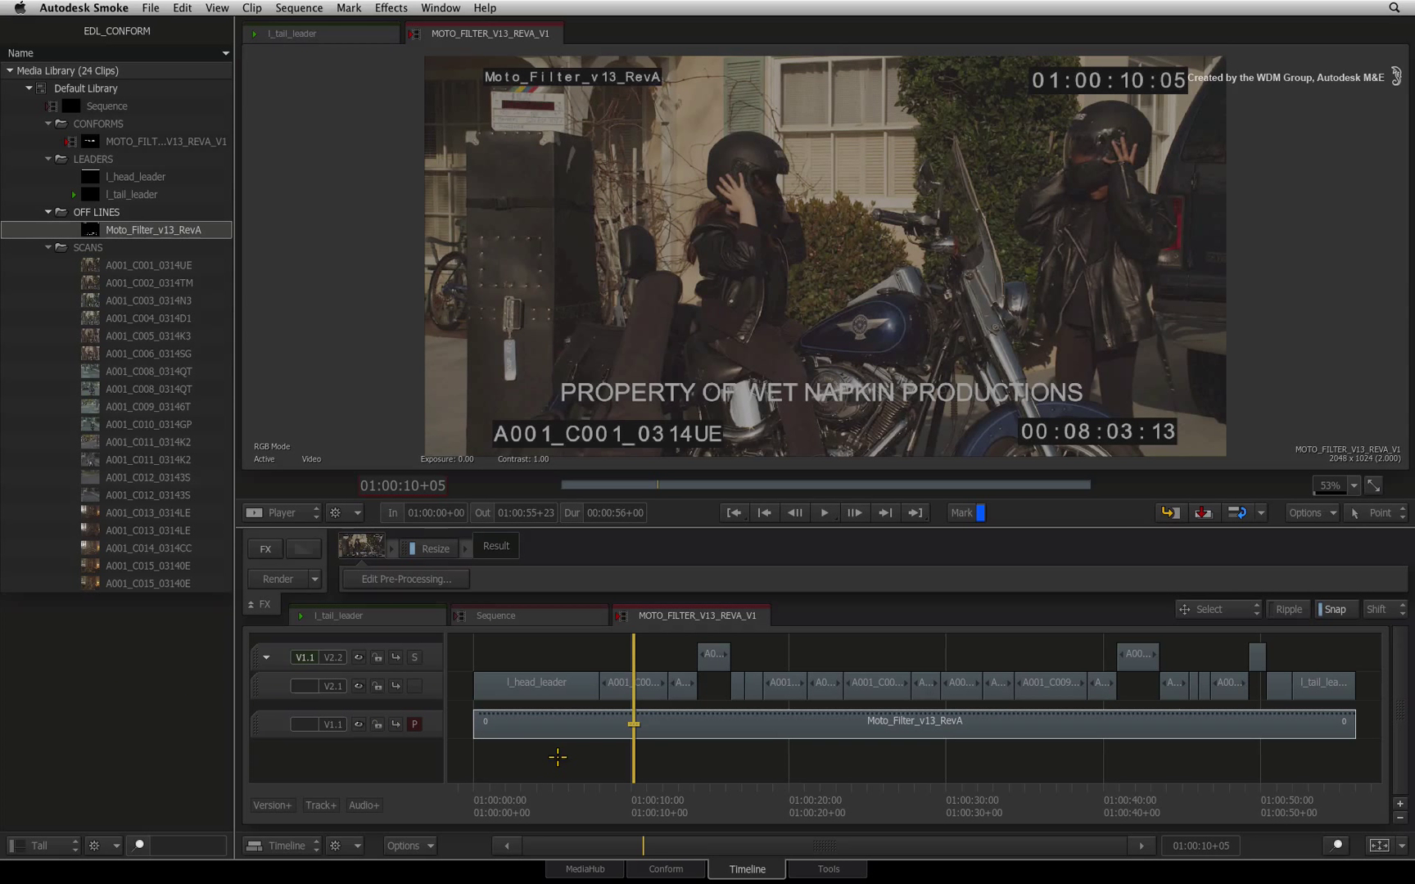
click(415, 657)
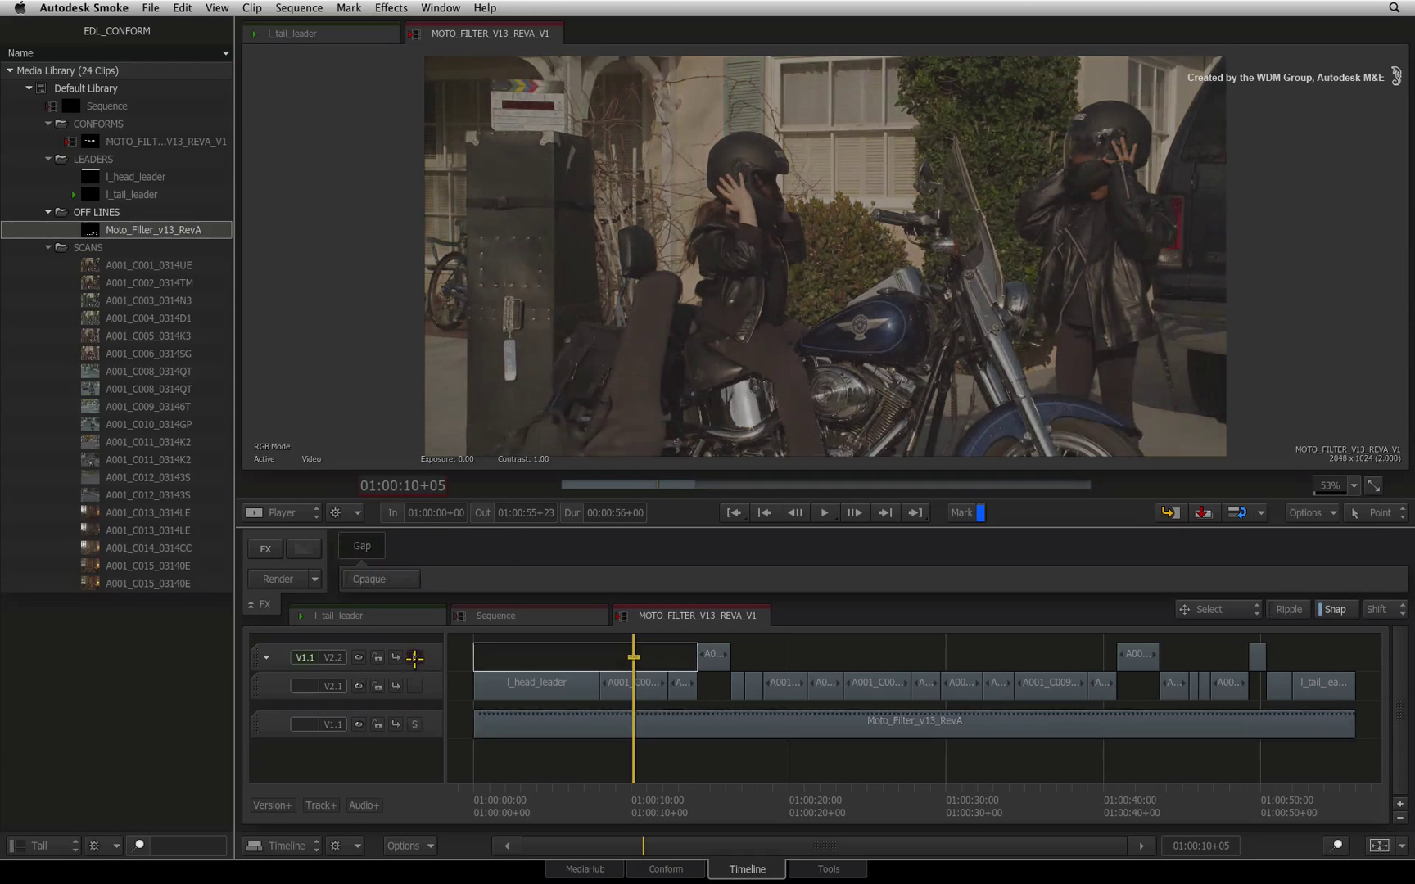
click(414, 723)
click(415, 656)
click(416, 724)
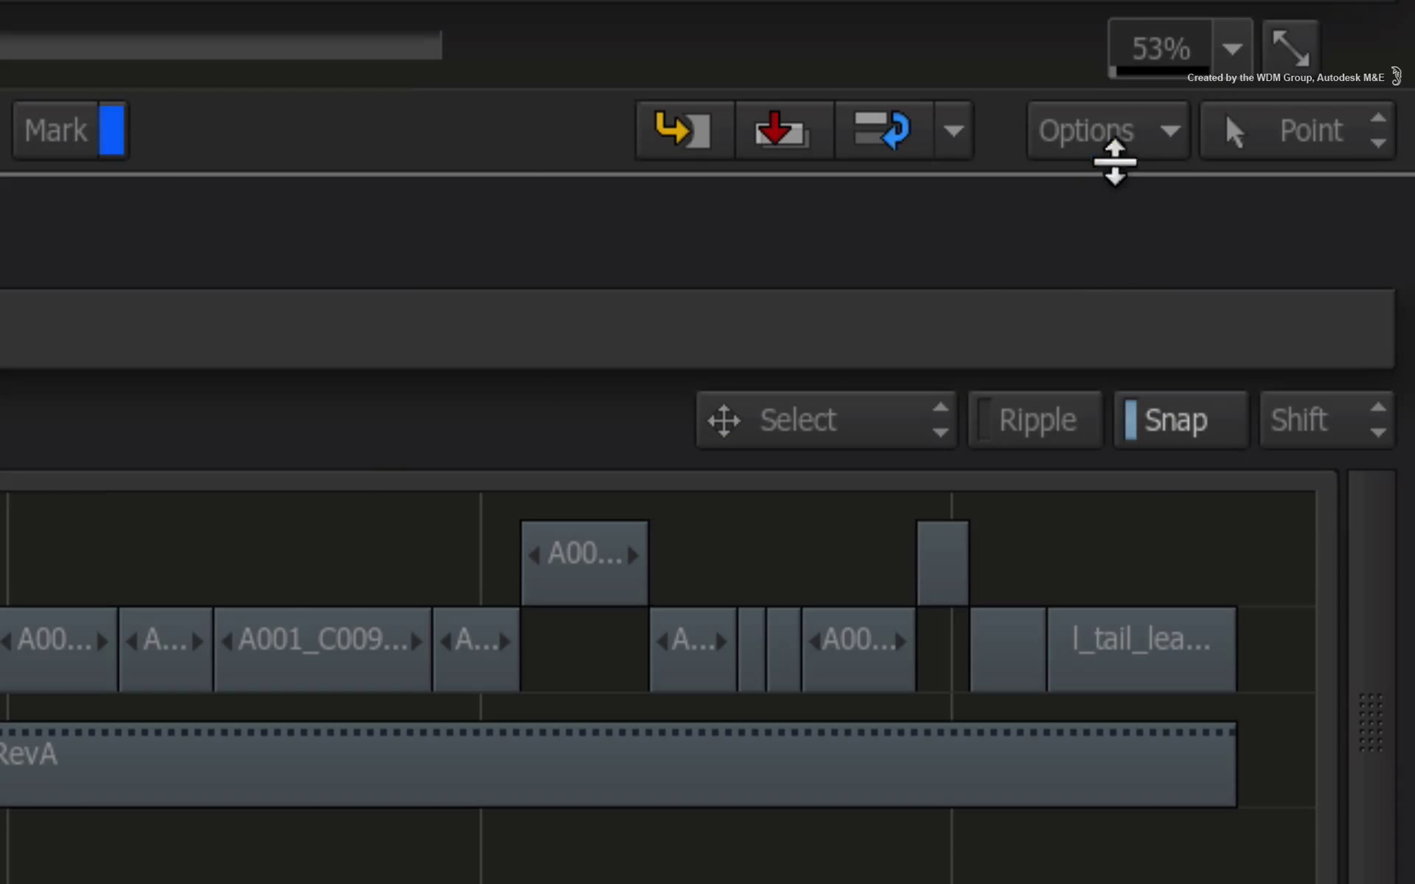
- Set the viewer's compare mode to Difference in the viewing settings panel
click(1318, 517)
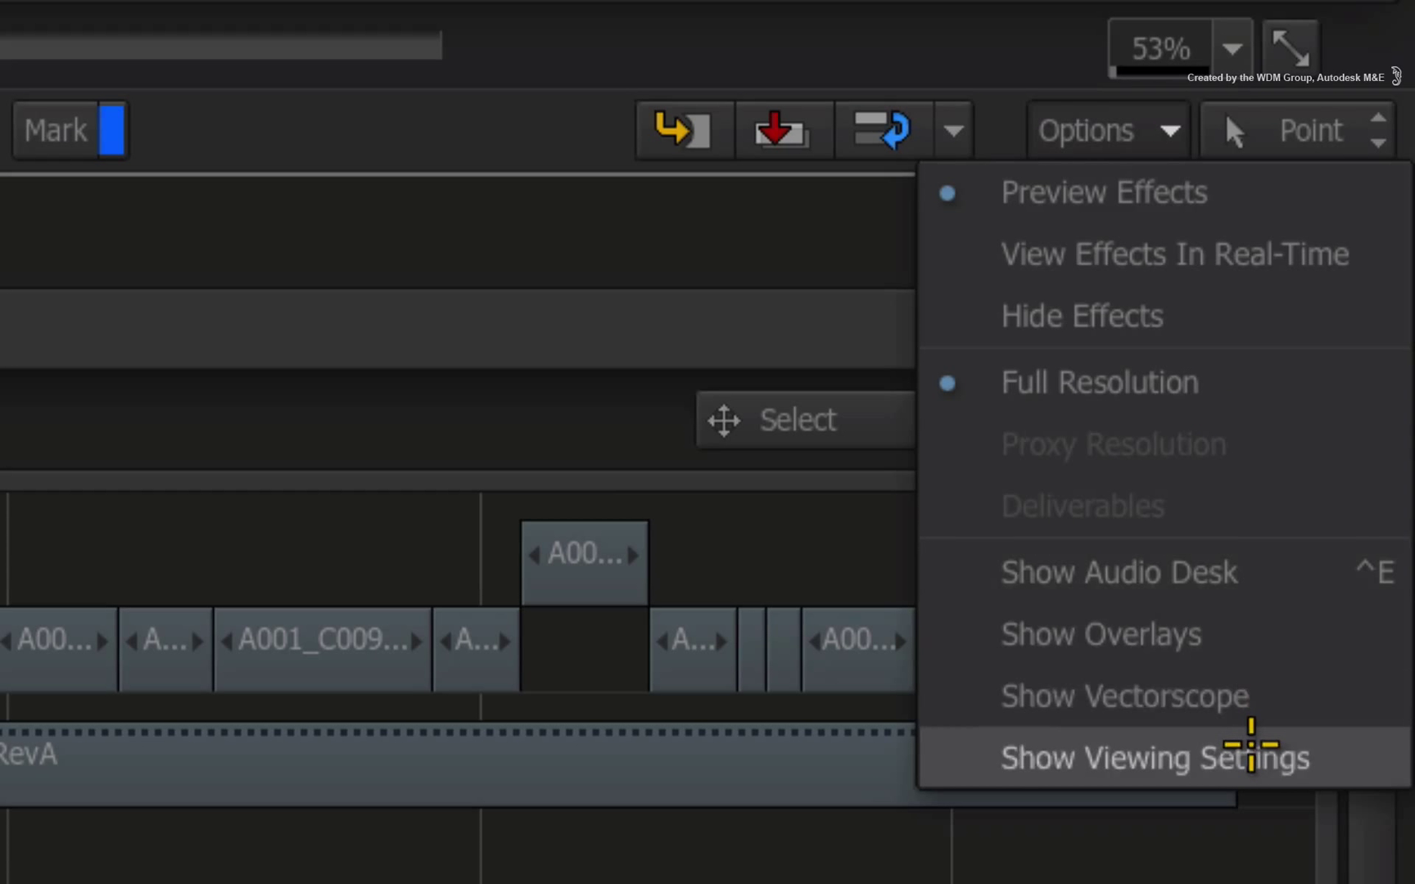
click(1250, 747)
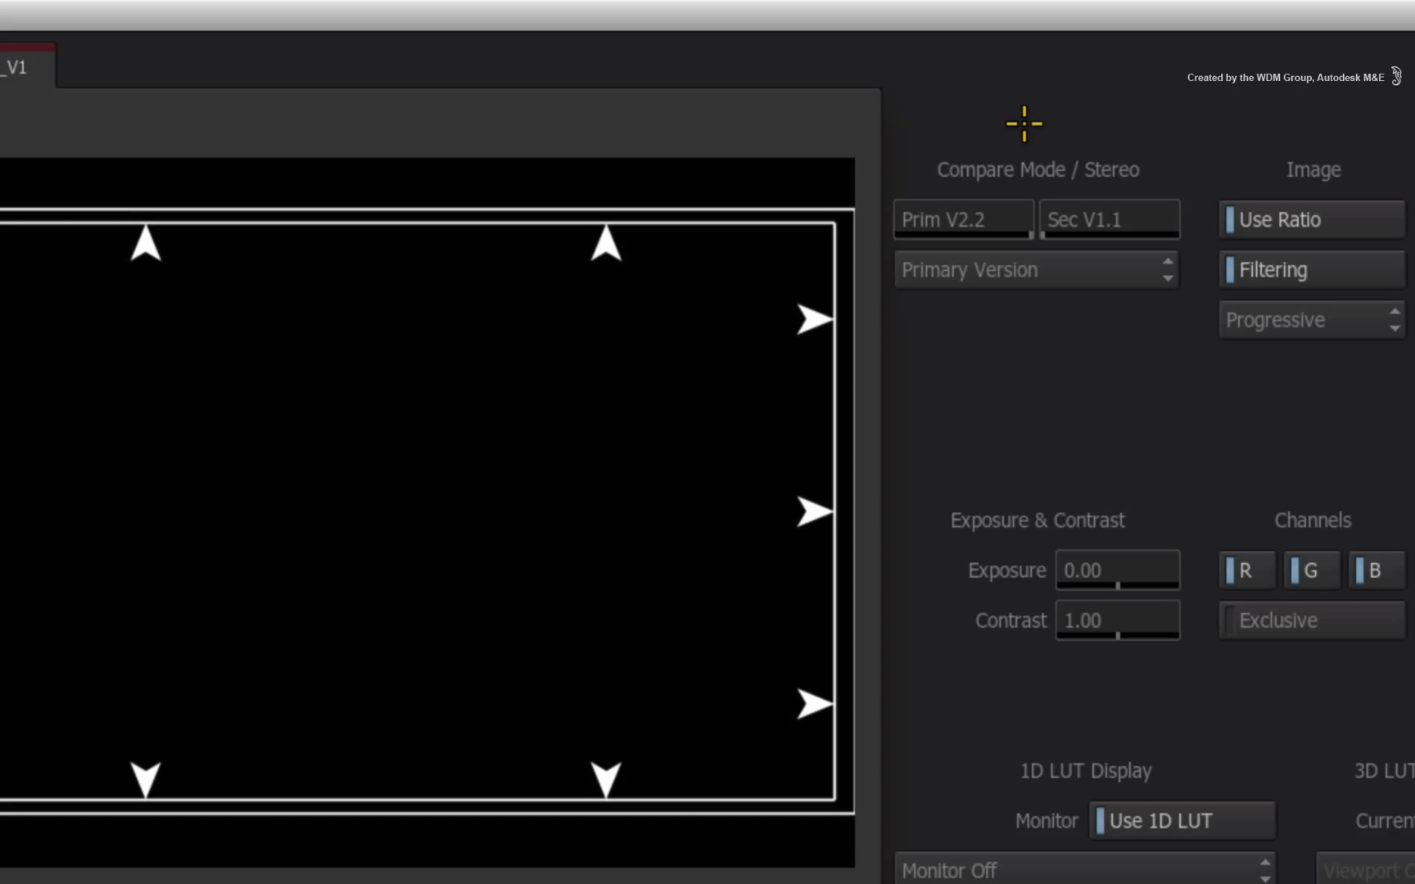
click(1064, 270)
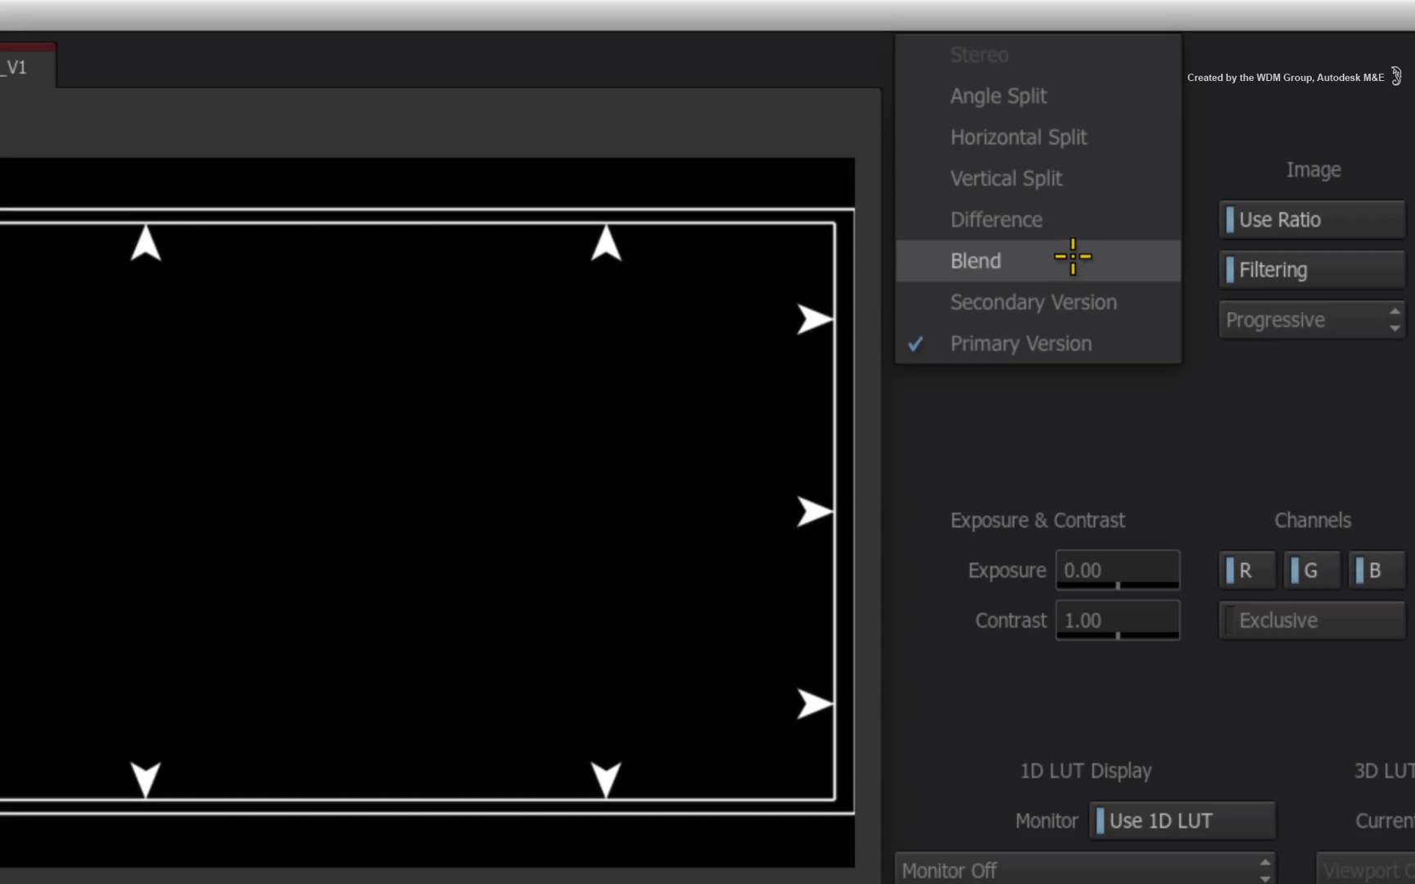
click(1076, 220)
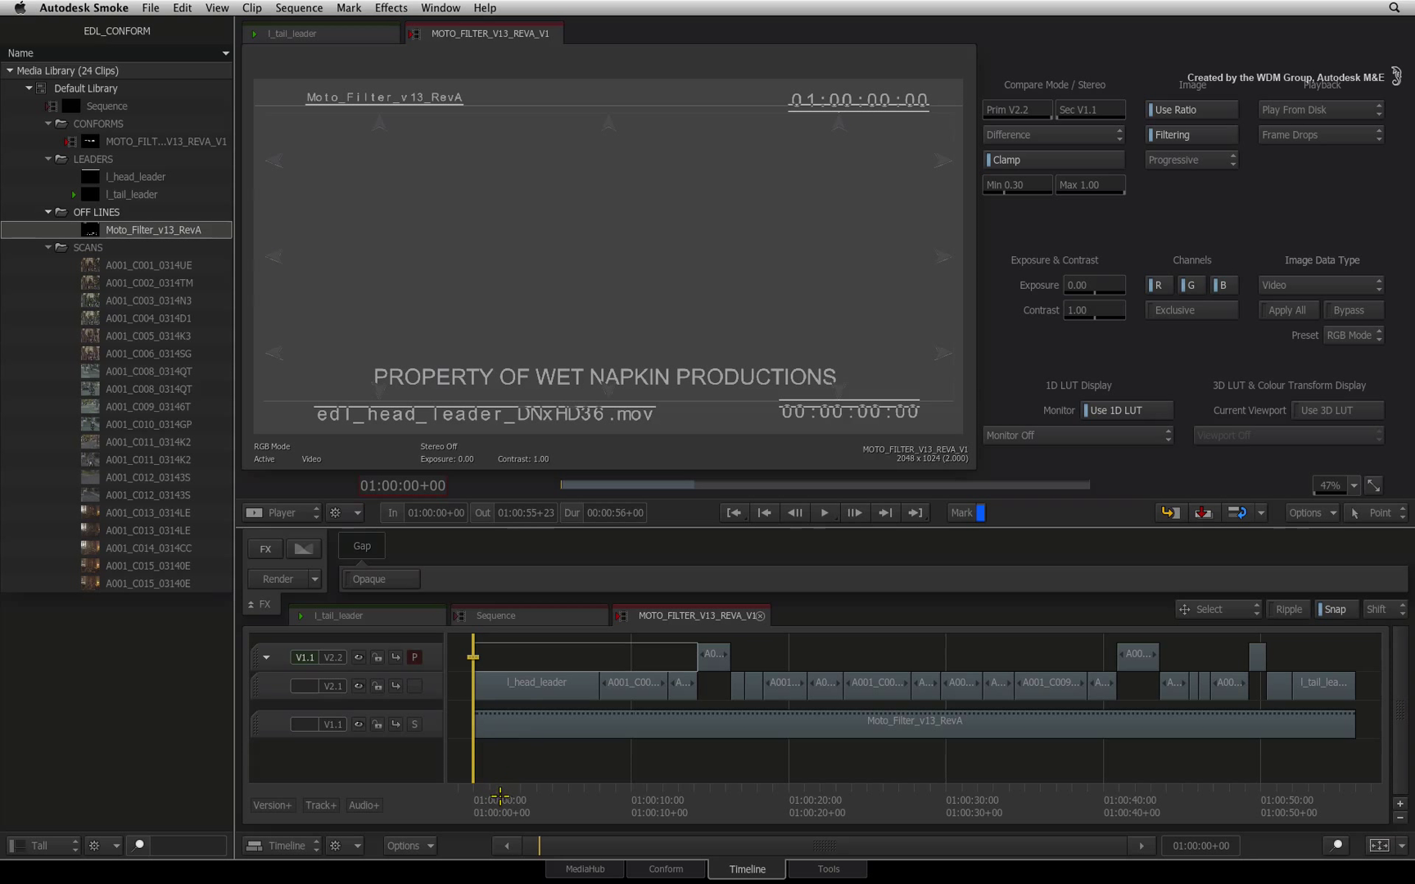
- Scrub the sequence, turn off difference clamping, and park at 01:00:10+12
drag(491, 798, 634, 781)
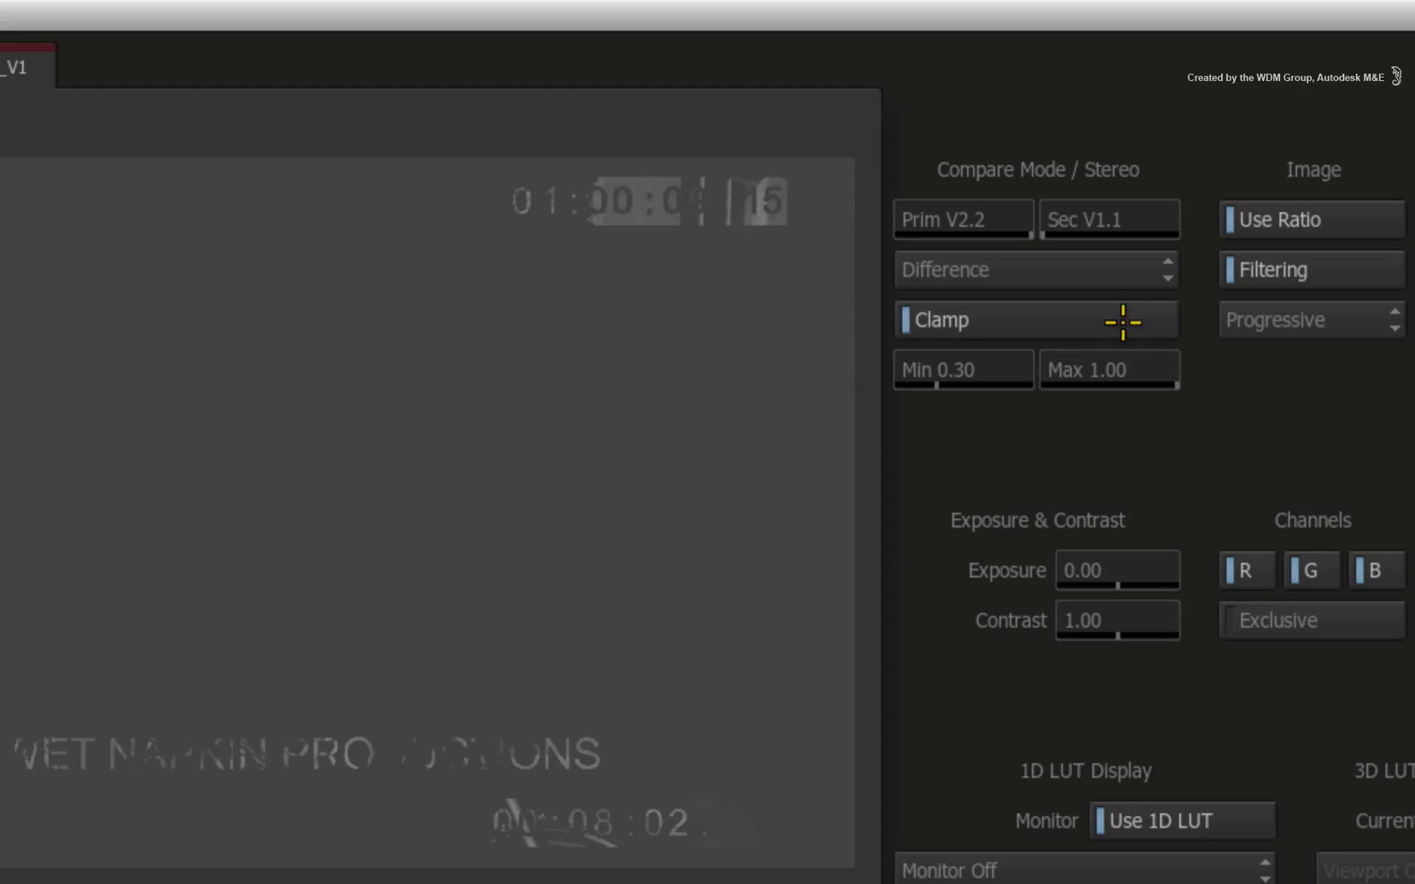
click(1089, 157)
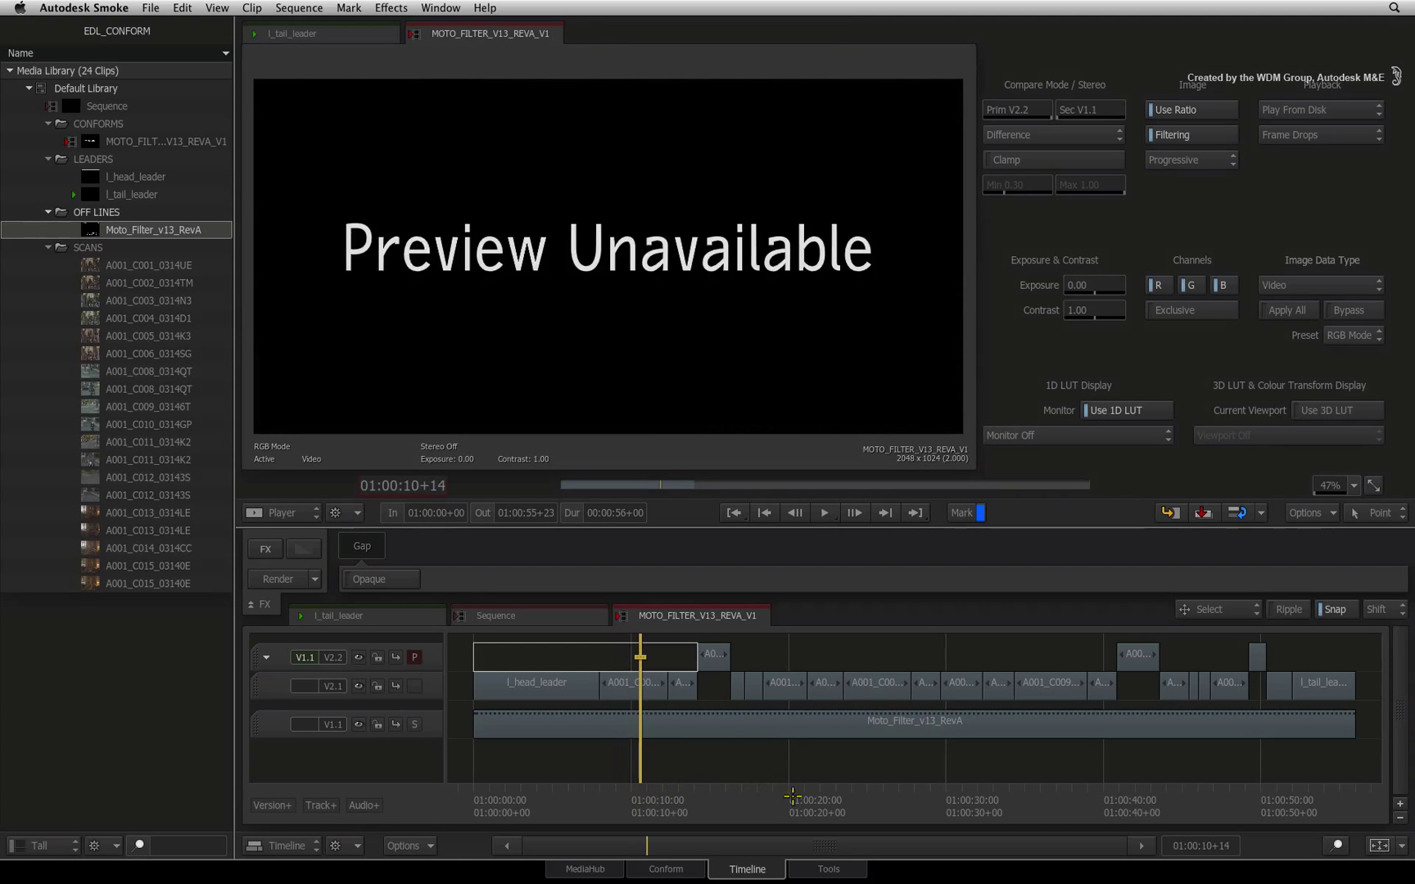
drag(643, 791, 843, 796)
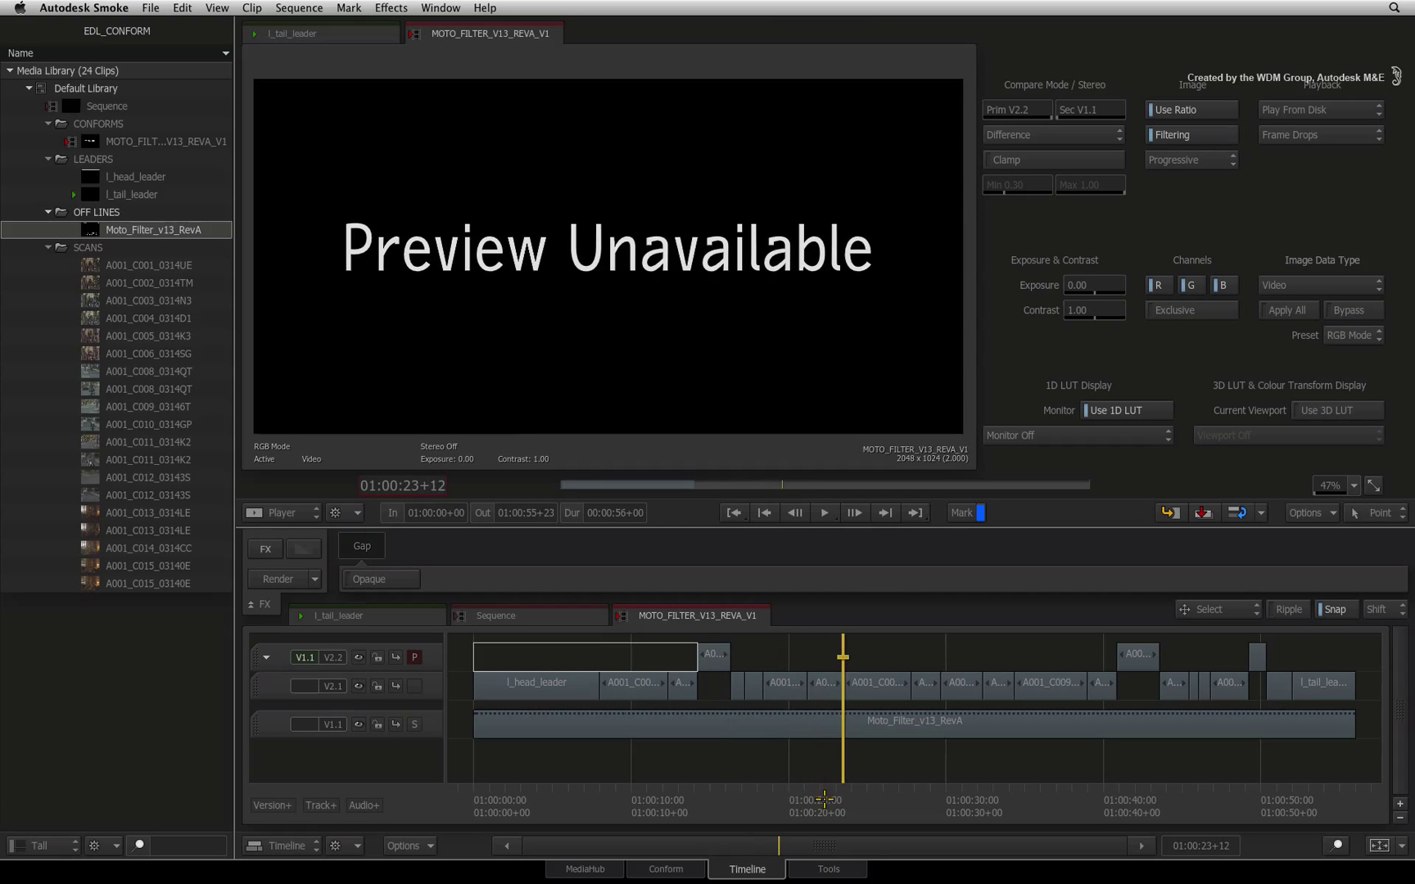
click(639, 800)
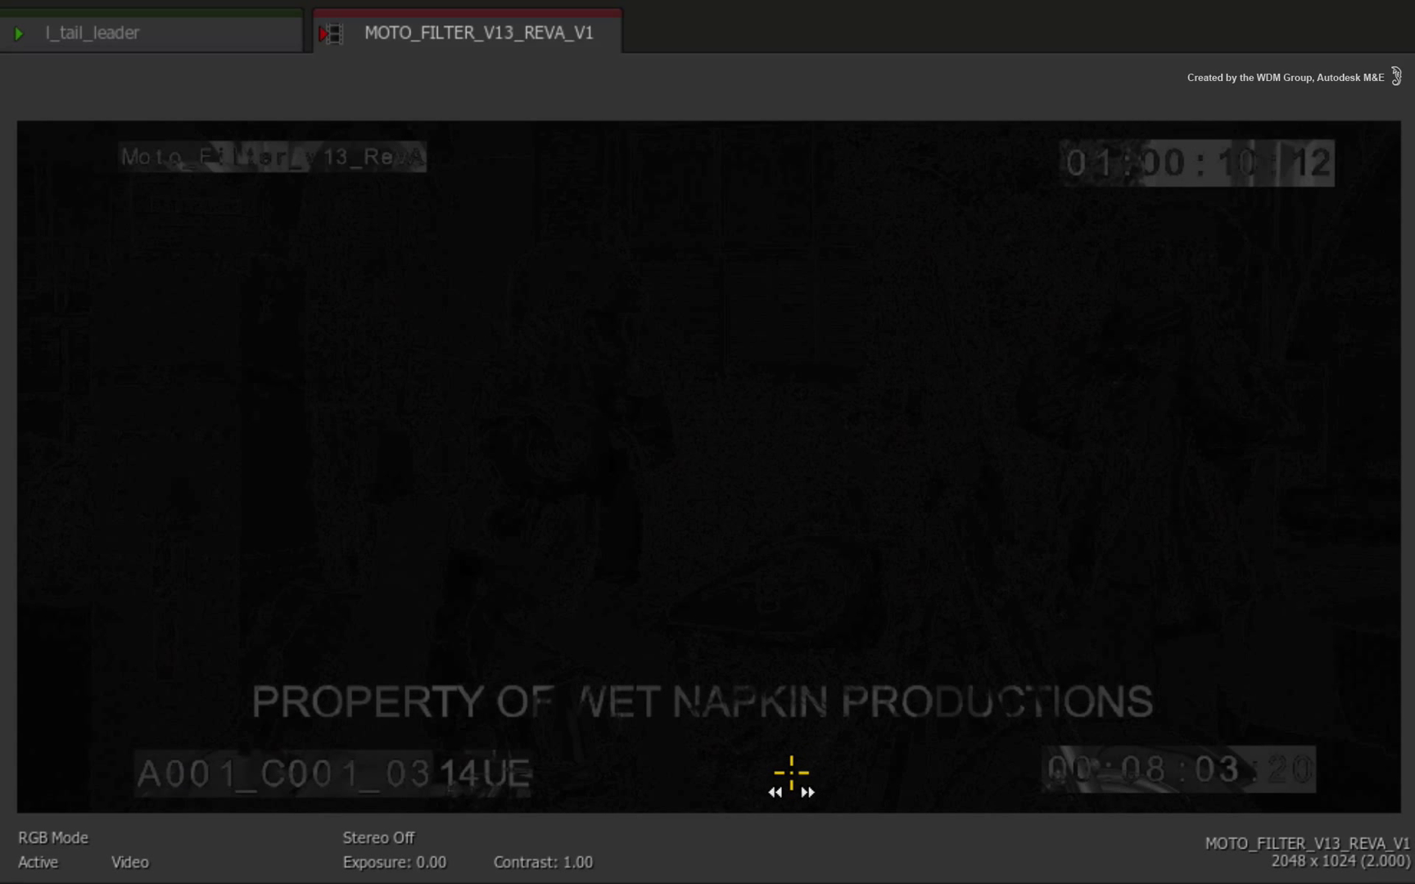
- Leave full-screen and park on 01:00:14+05 in the motorcycle shot
key(Escape)
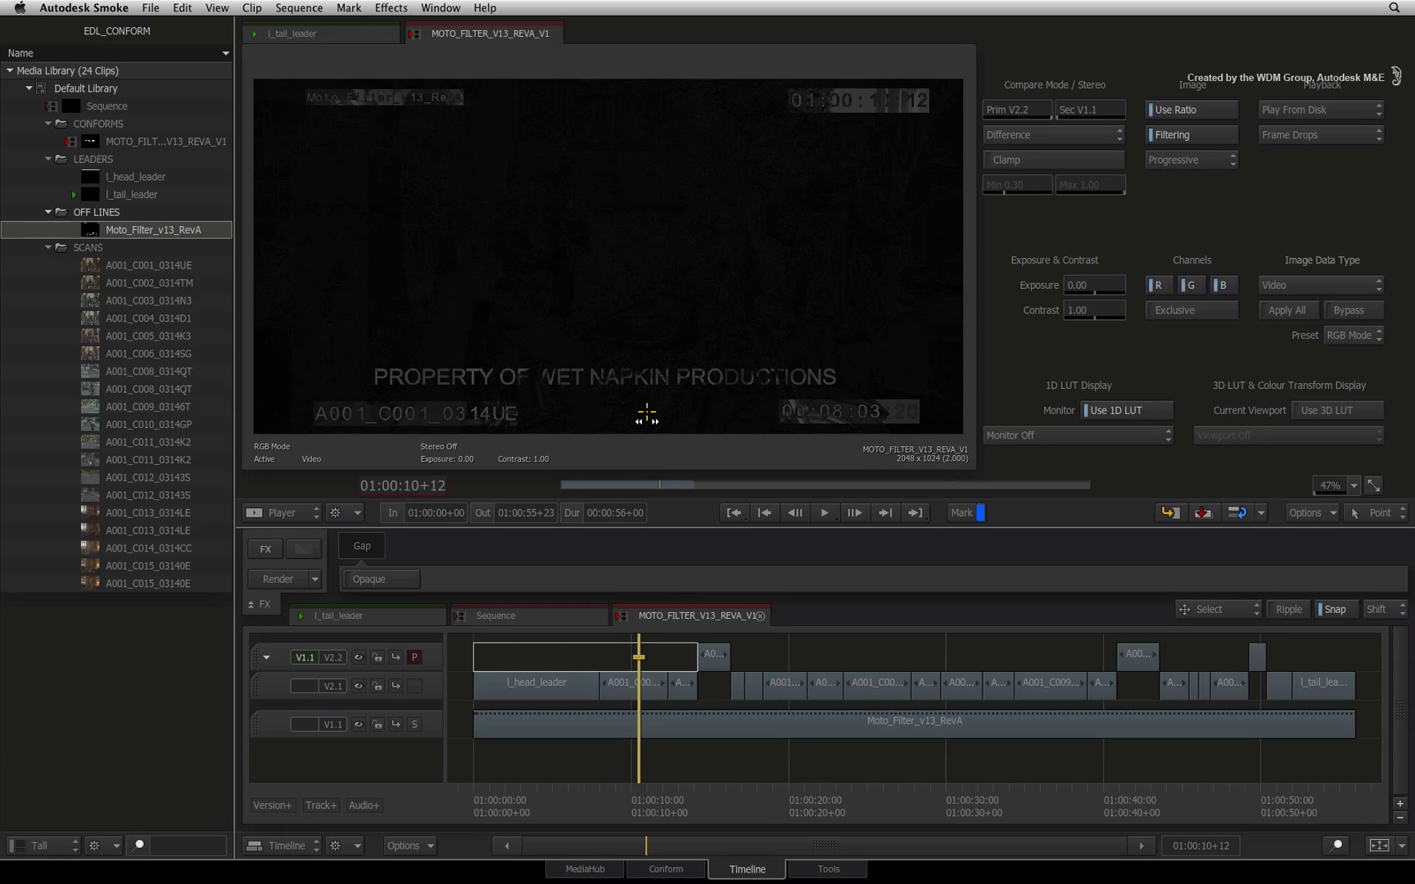
drag(705, 793, 713, 794)
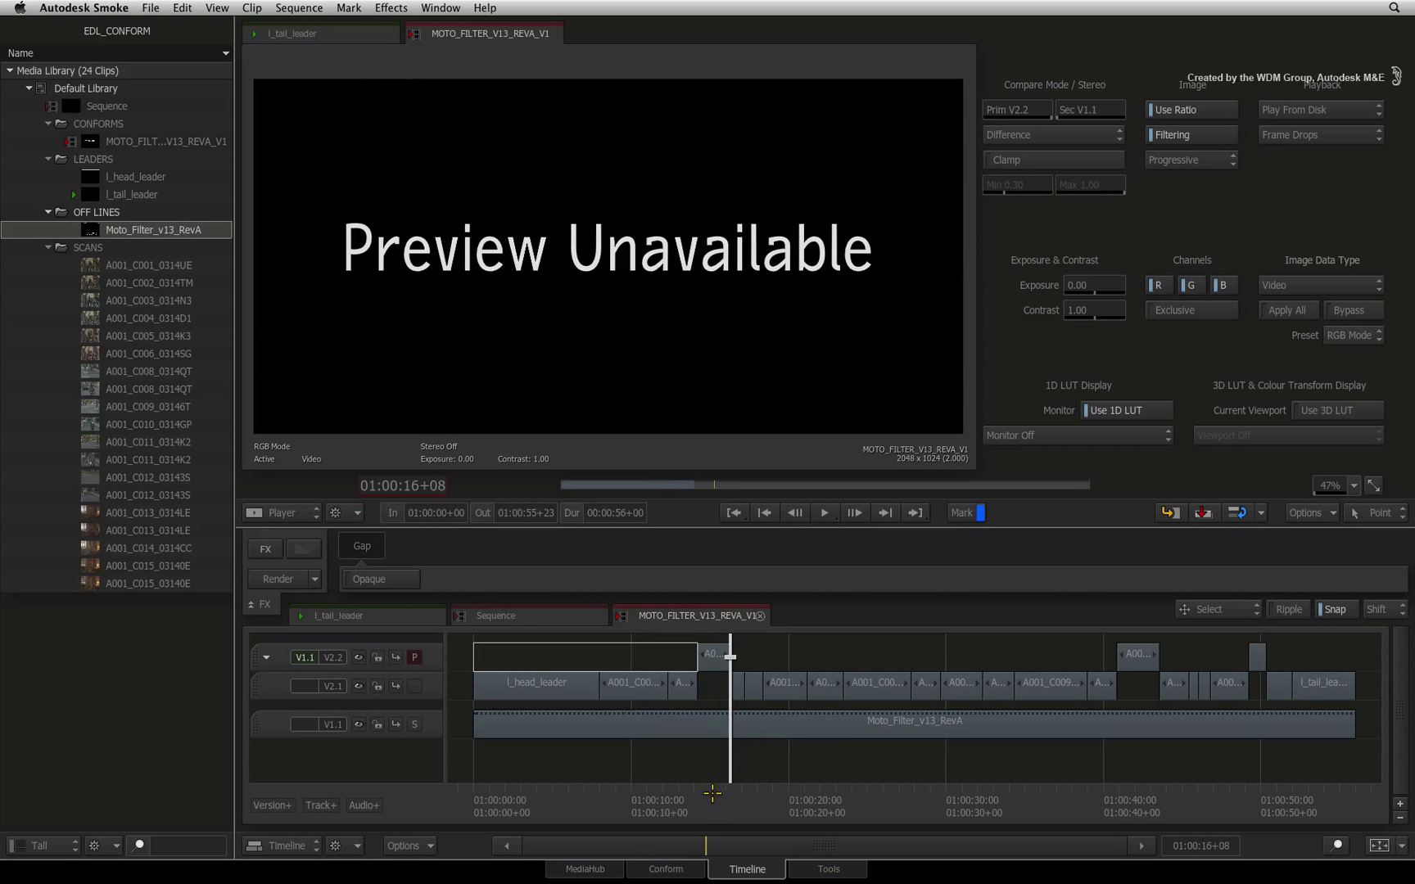
click(712, 793)
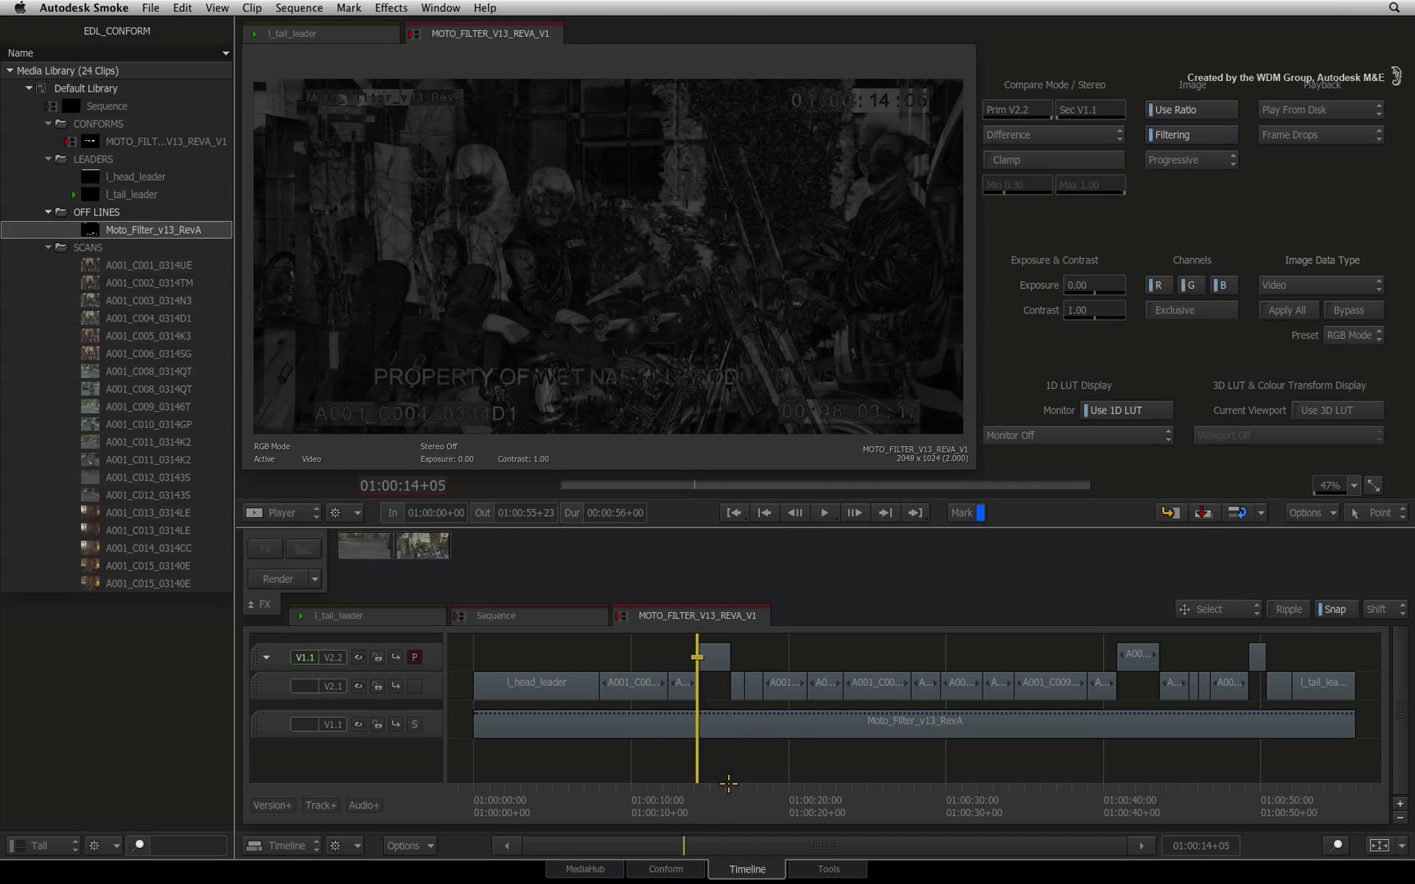
- Inspect the difference image full-screen and mark 01:00:14+05, then scrub to 01:00:25+02 and back
key(grave)
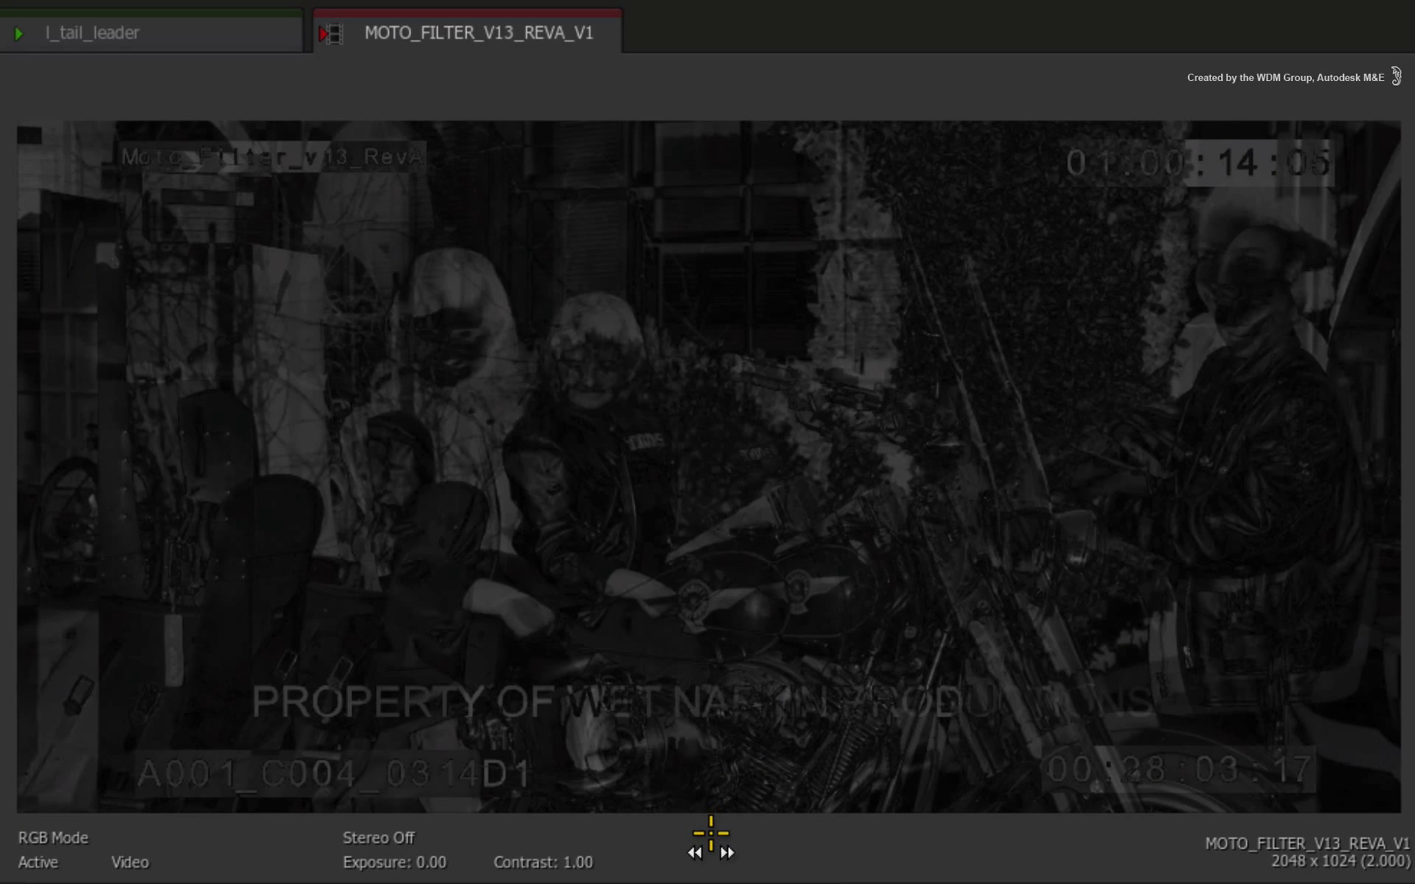
key(grave)
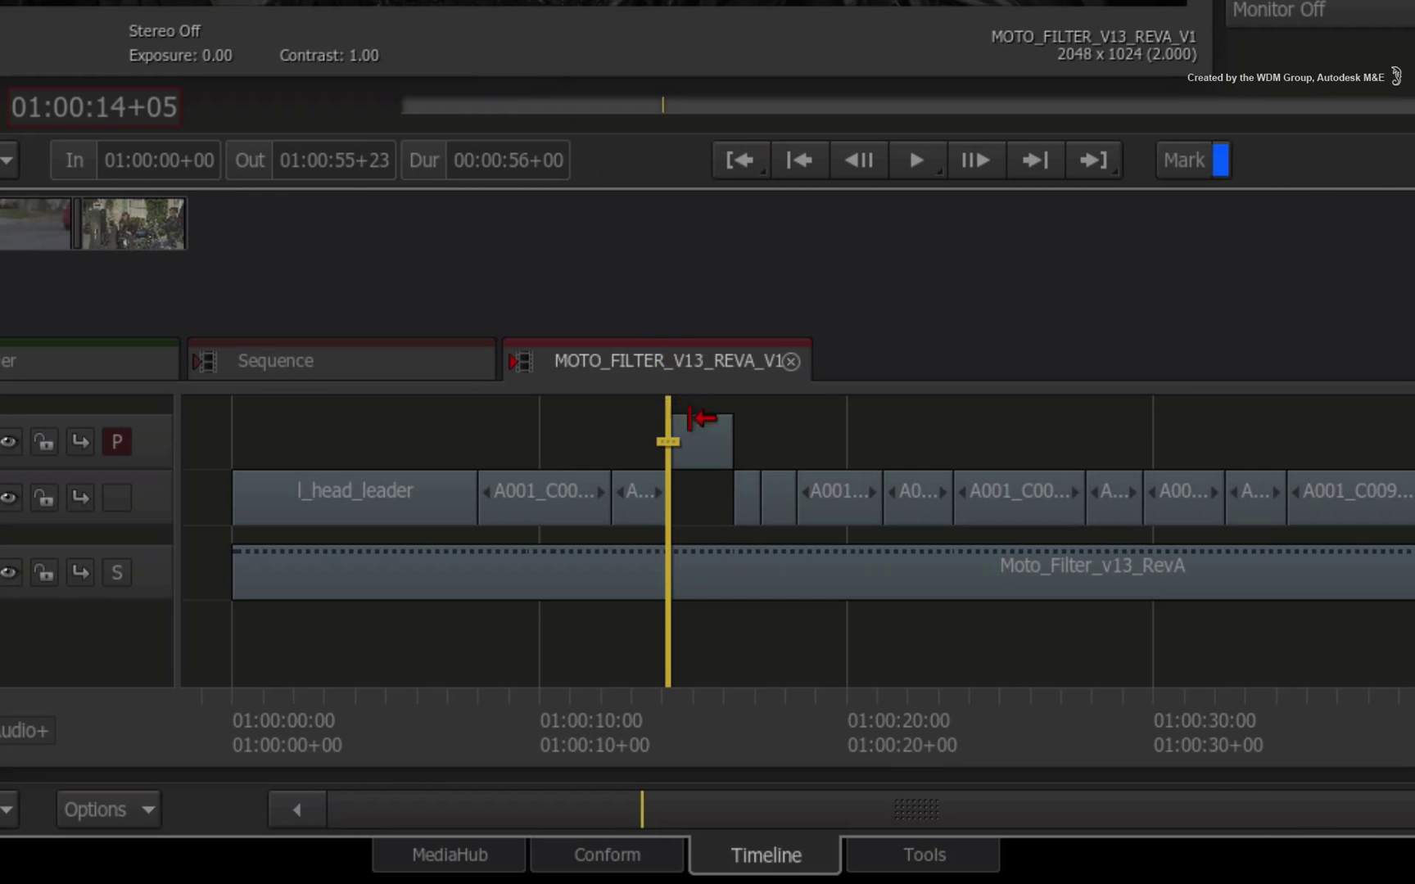
click(718, 449)
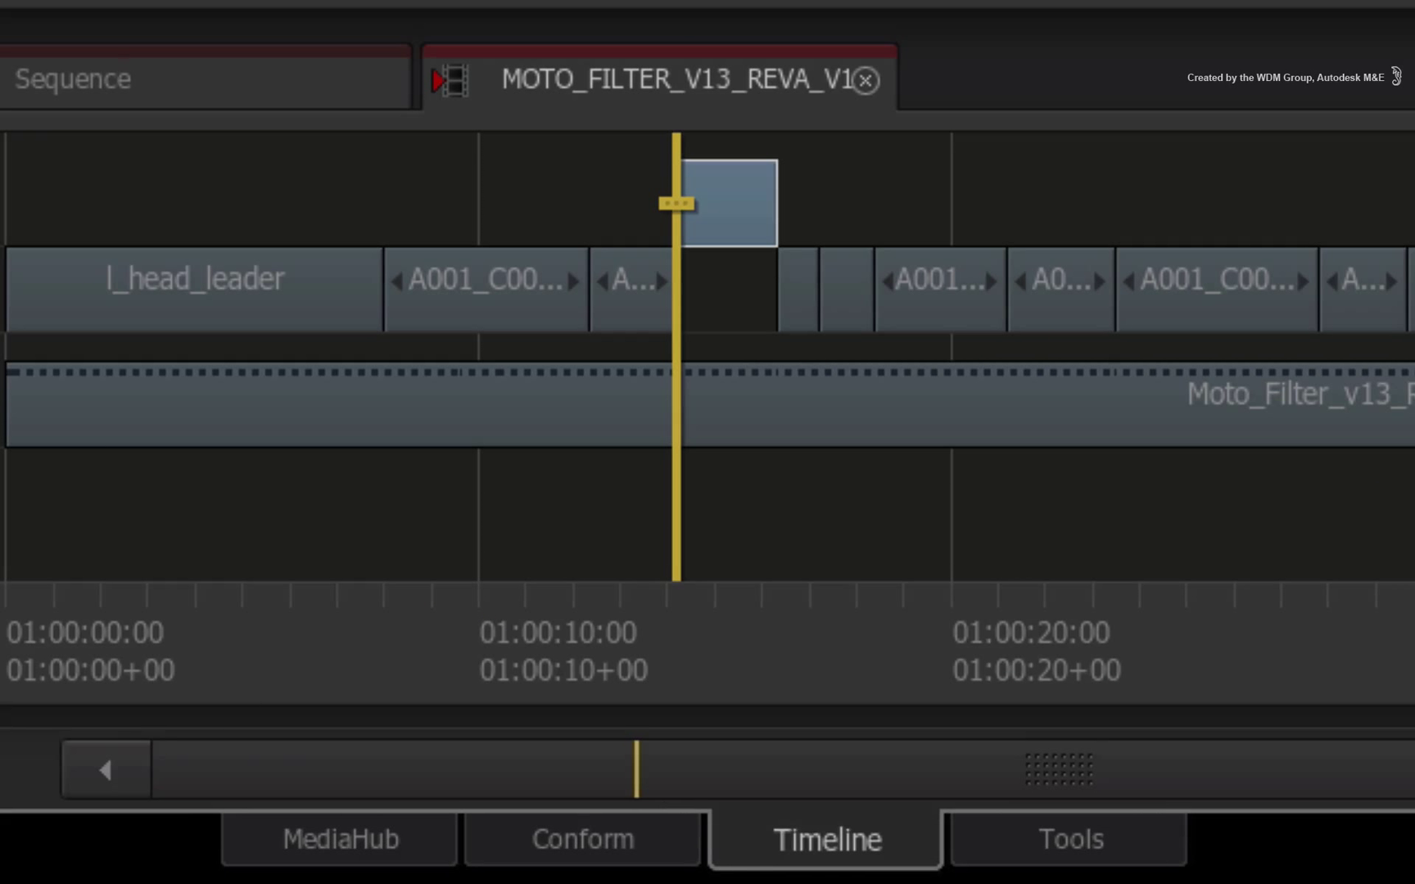
key(m)
key(m)
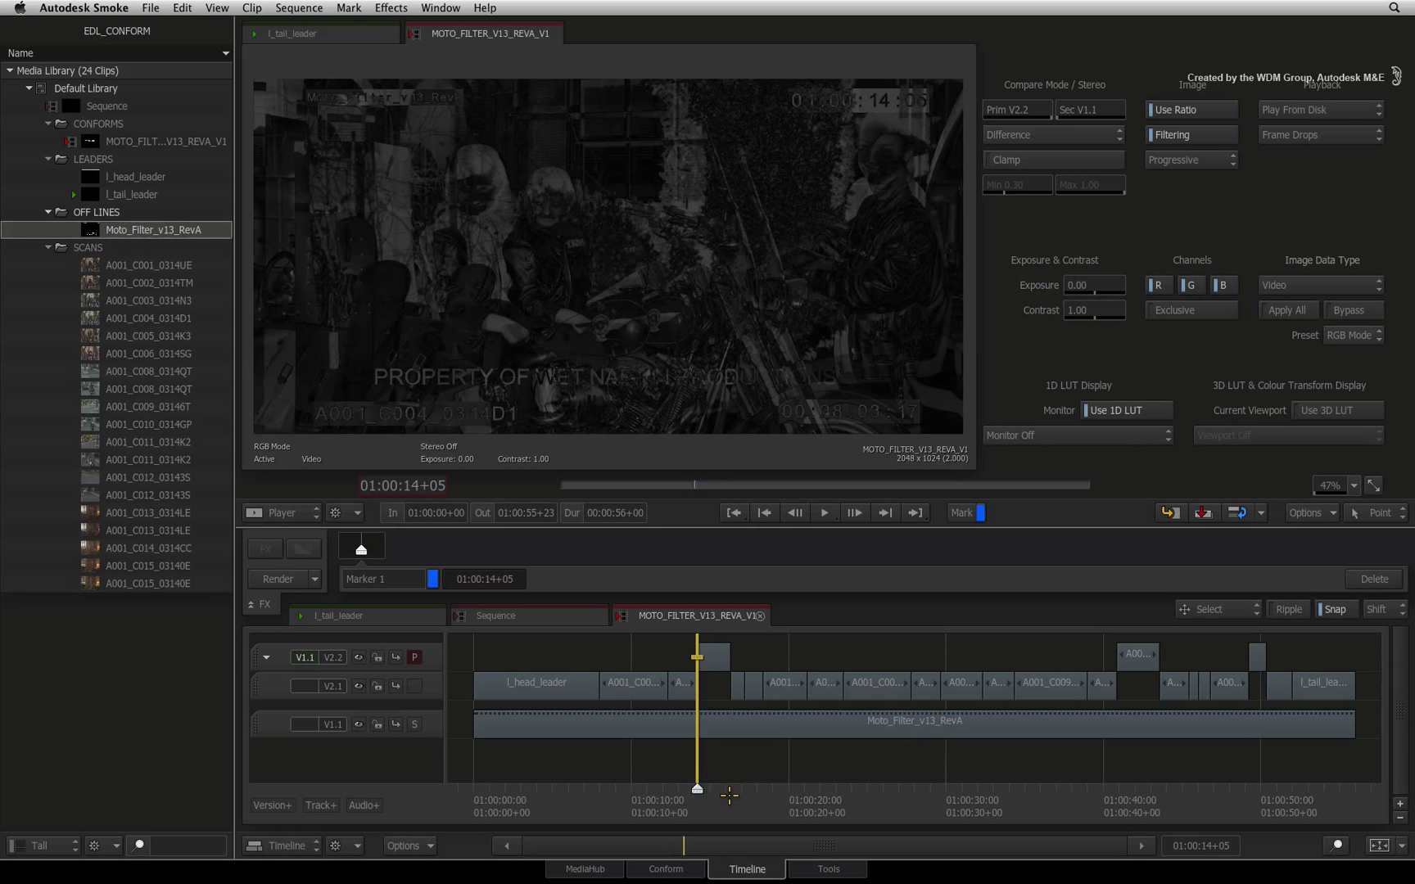
drag(730, 794, 850, 767)
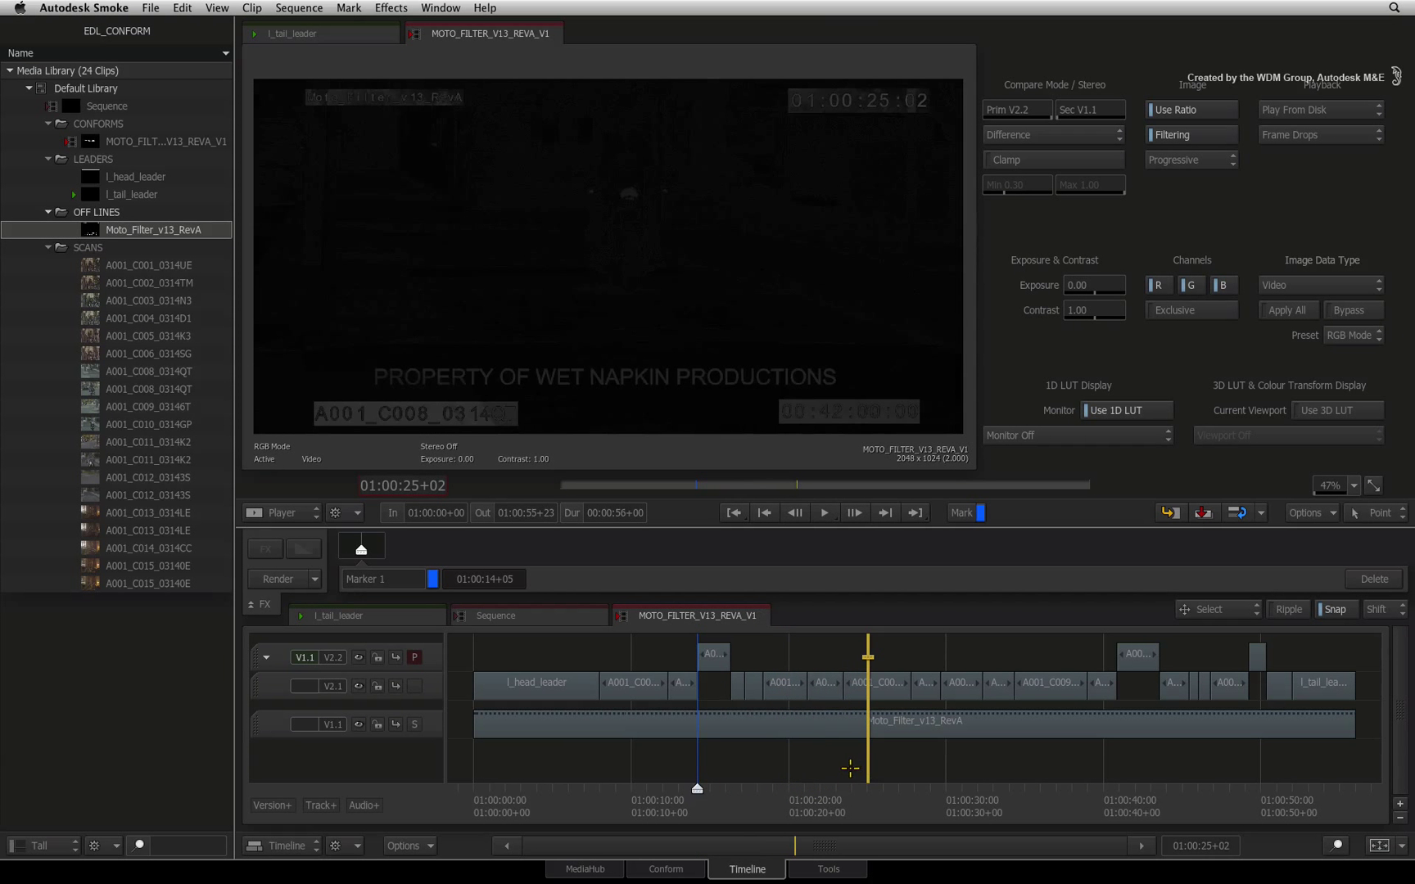
drag(799, 790, 600, 791)
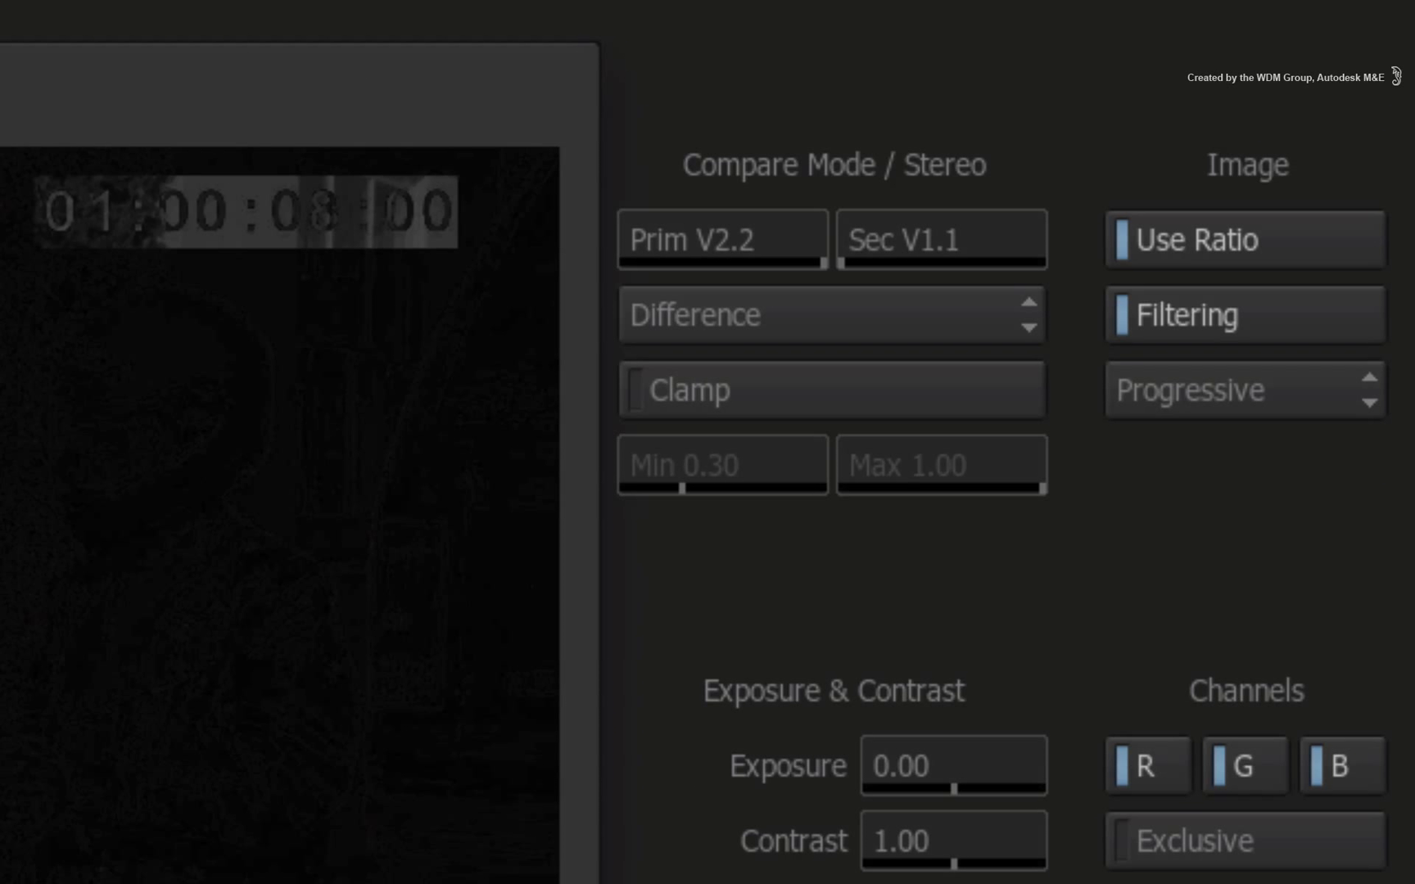
- Switch the compare mode from Difference to Vertical Split
click(984, 312)
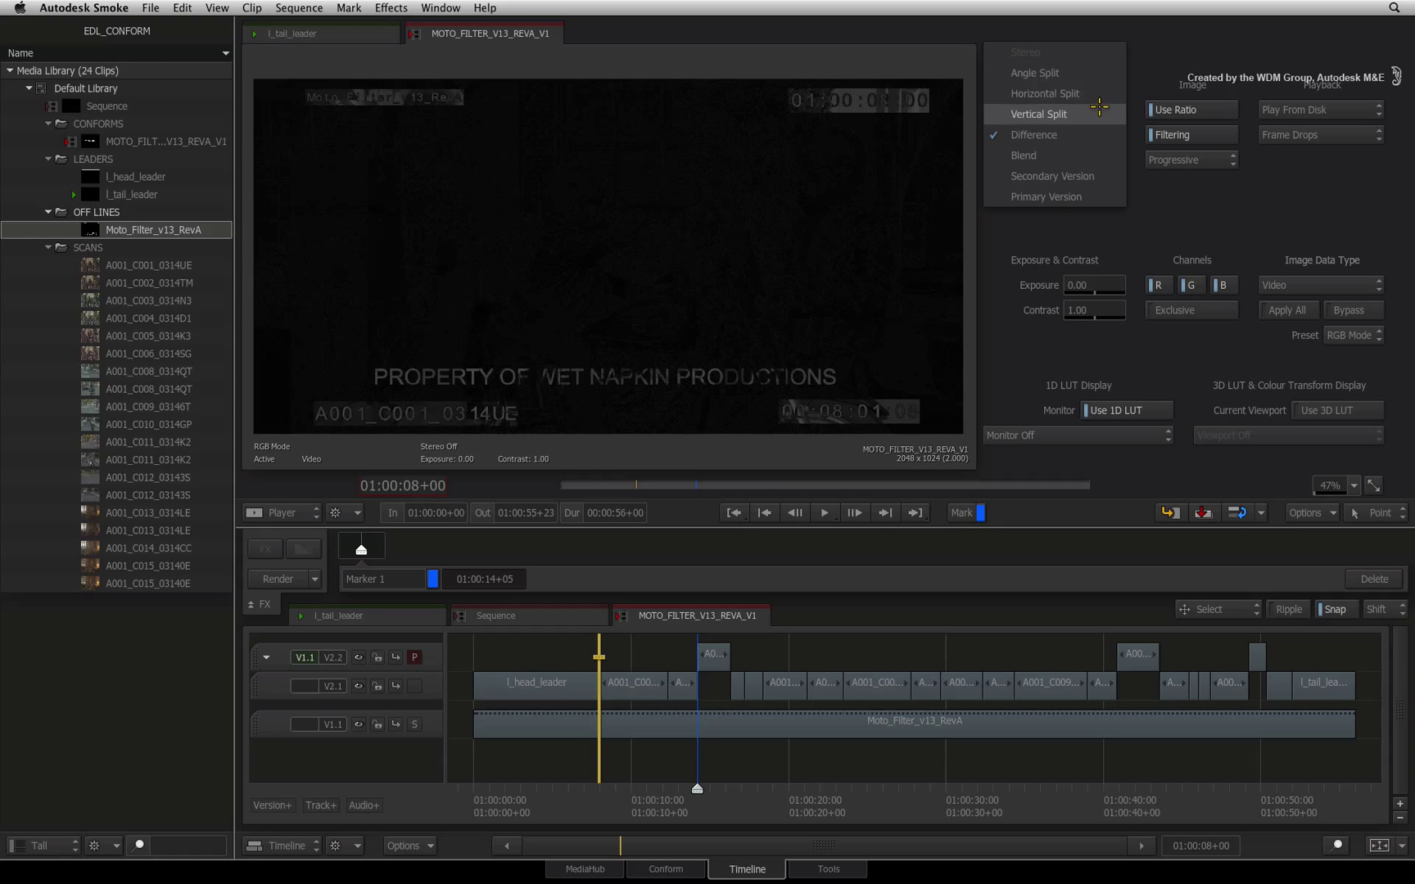
click(1099, 107)
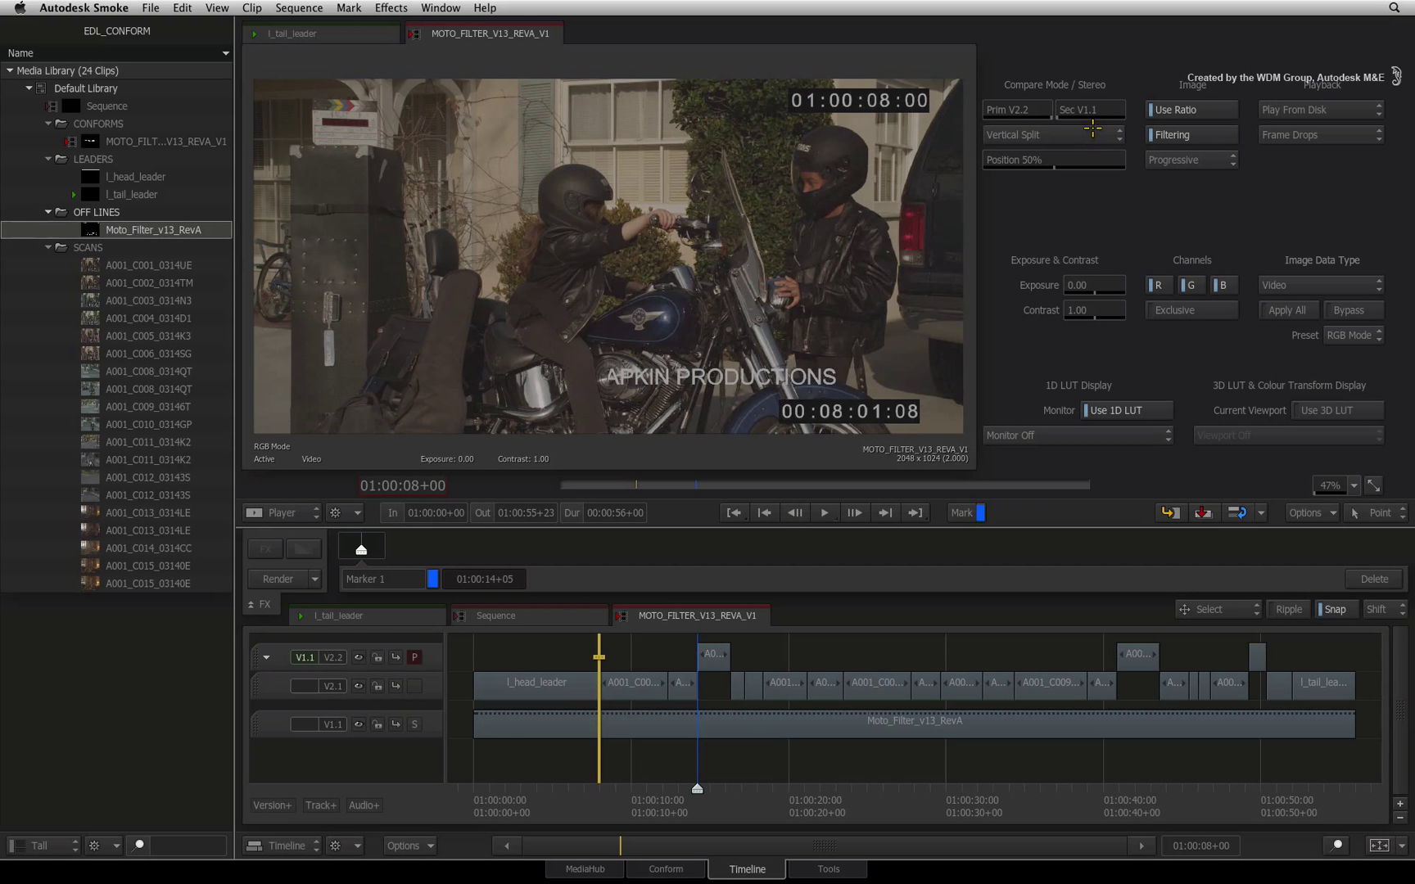
click(1094, 129)
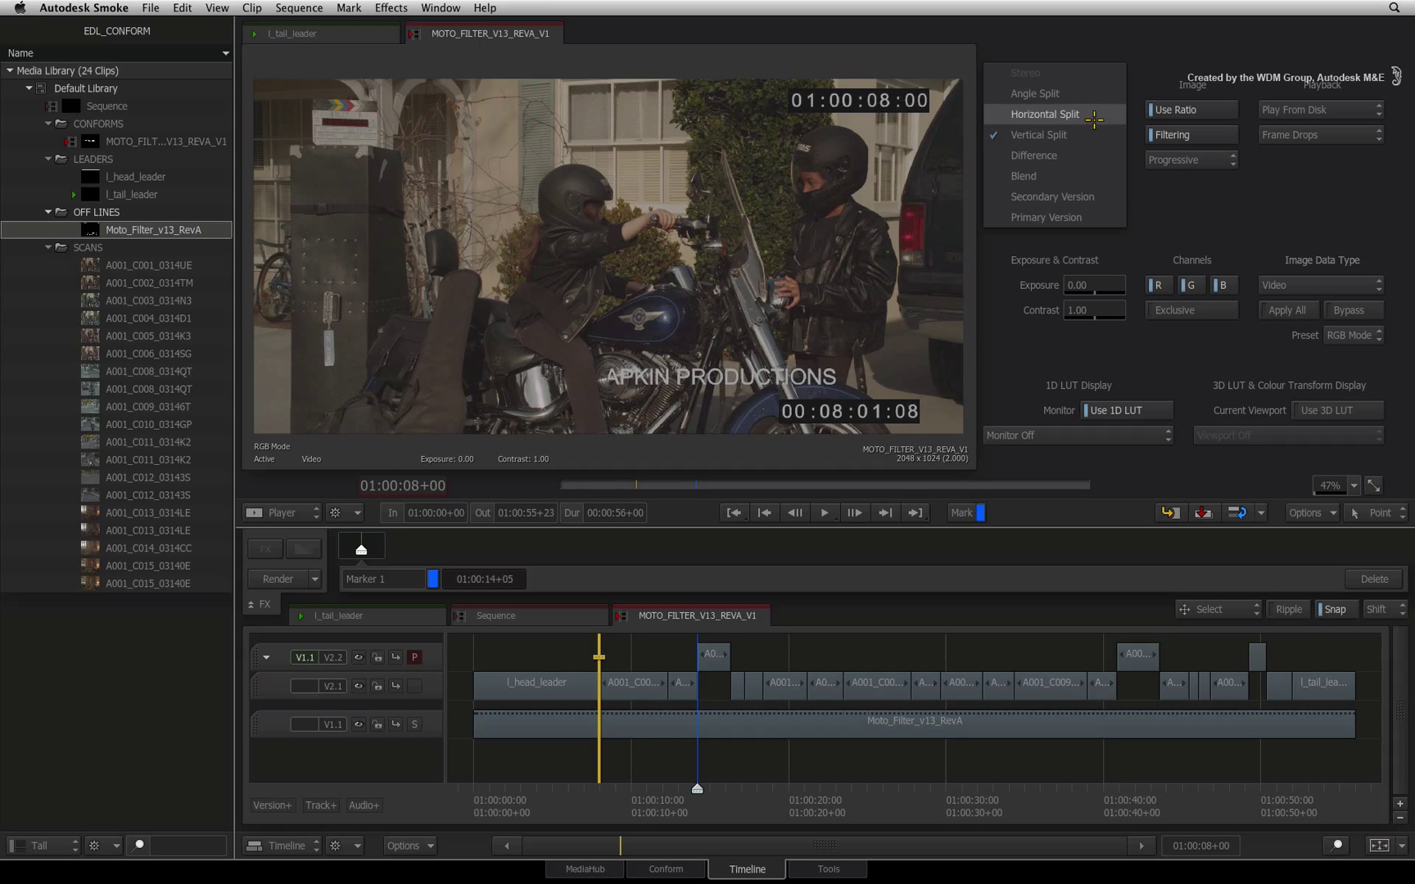
click(1086, 140)
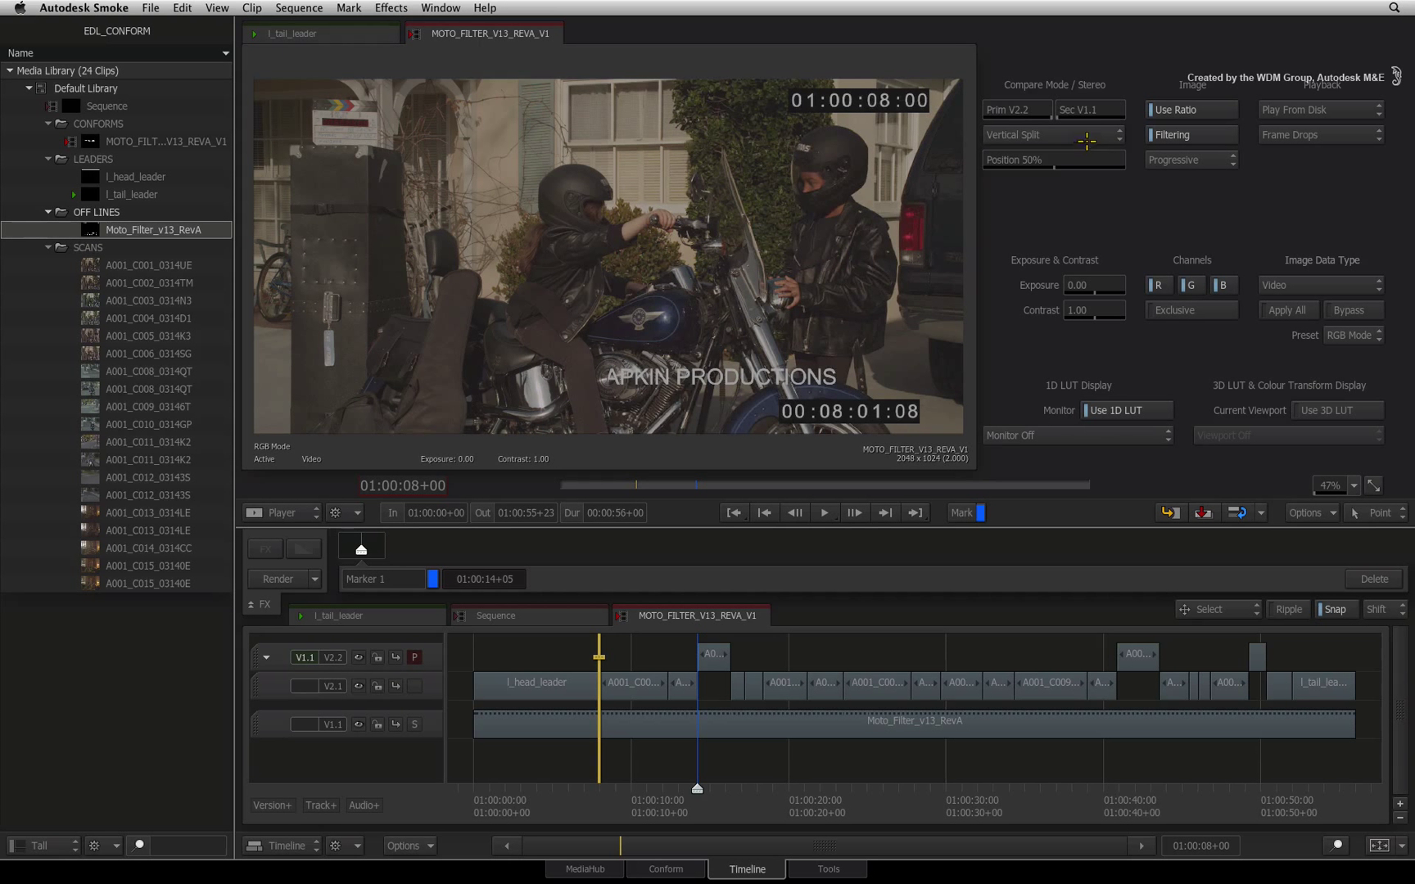
- Check shots at 01:00:21, 01:00:29 and 01:00:23+12, then show only the primary version
click(817, 798)
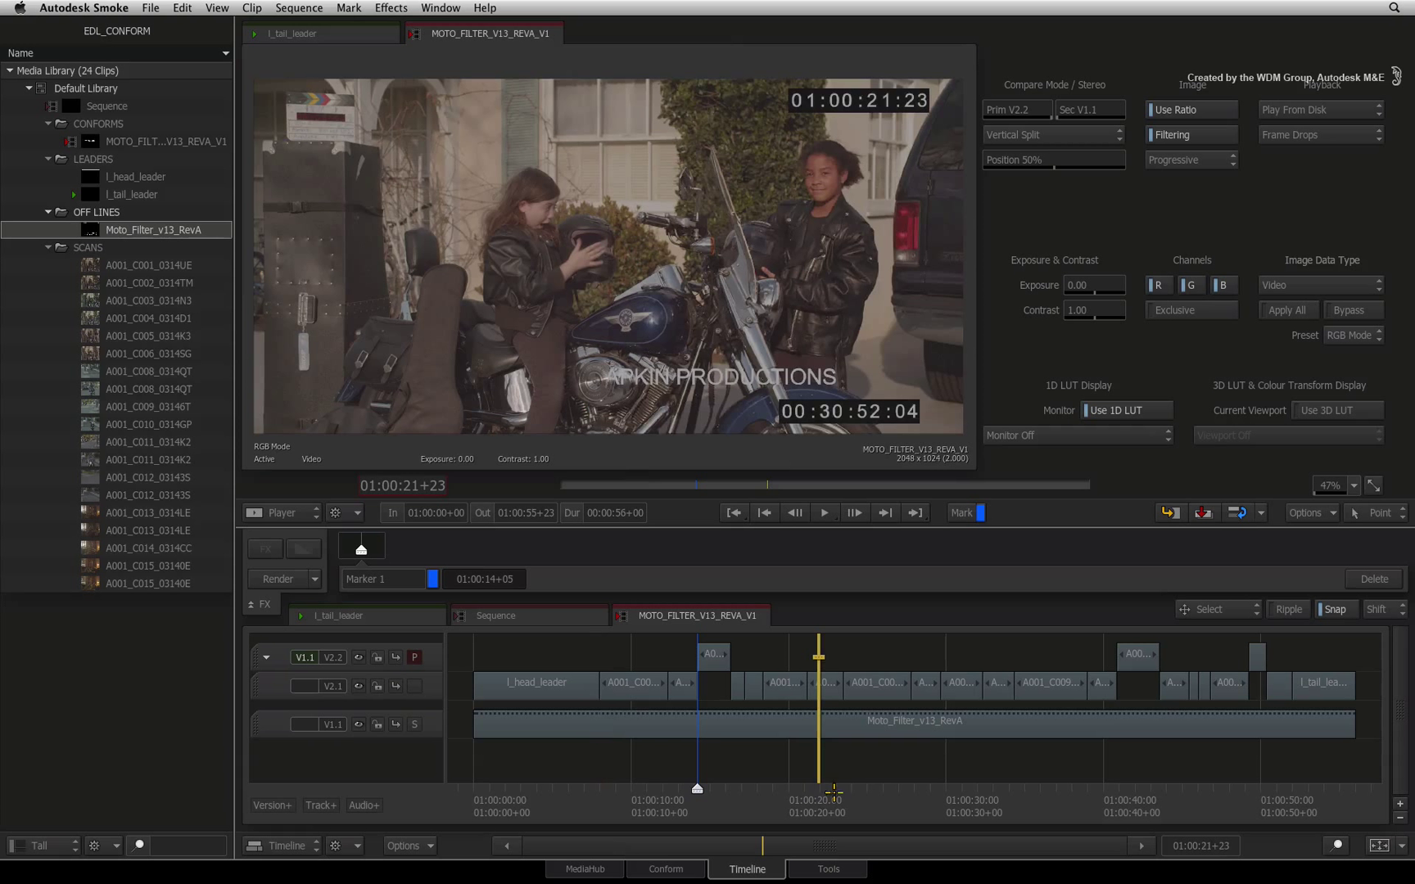
click(954, 794)
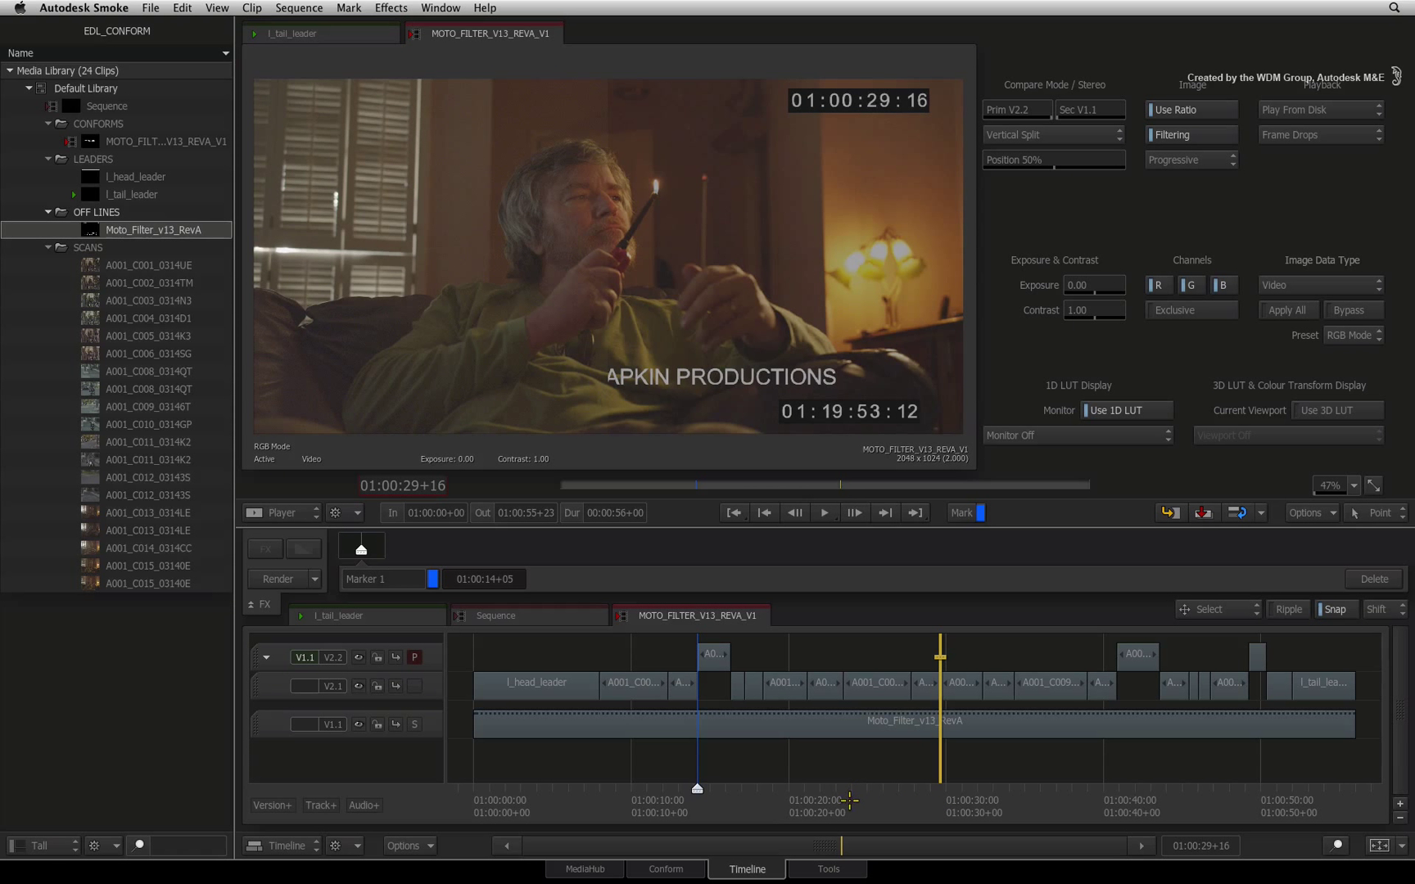
click(853, 802)
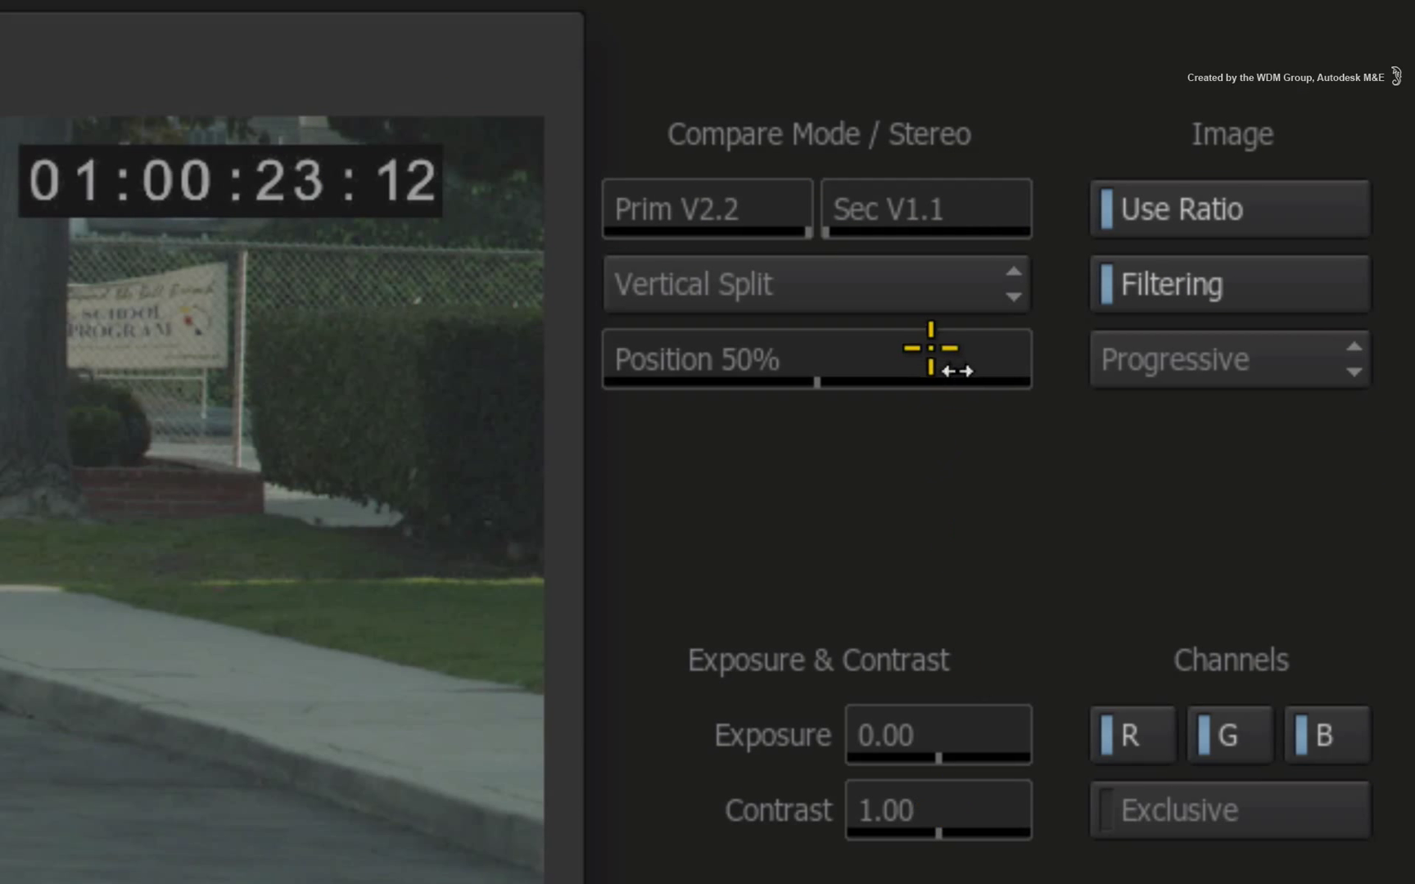
click(935, 289)
click(884, 530)
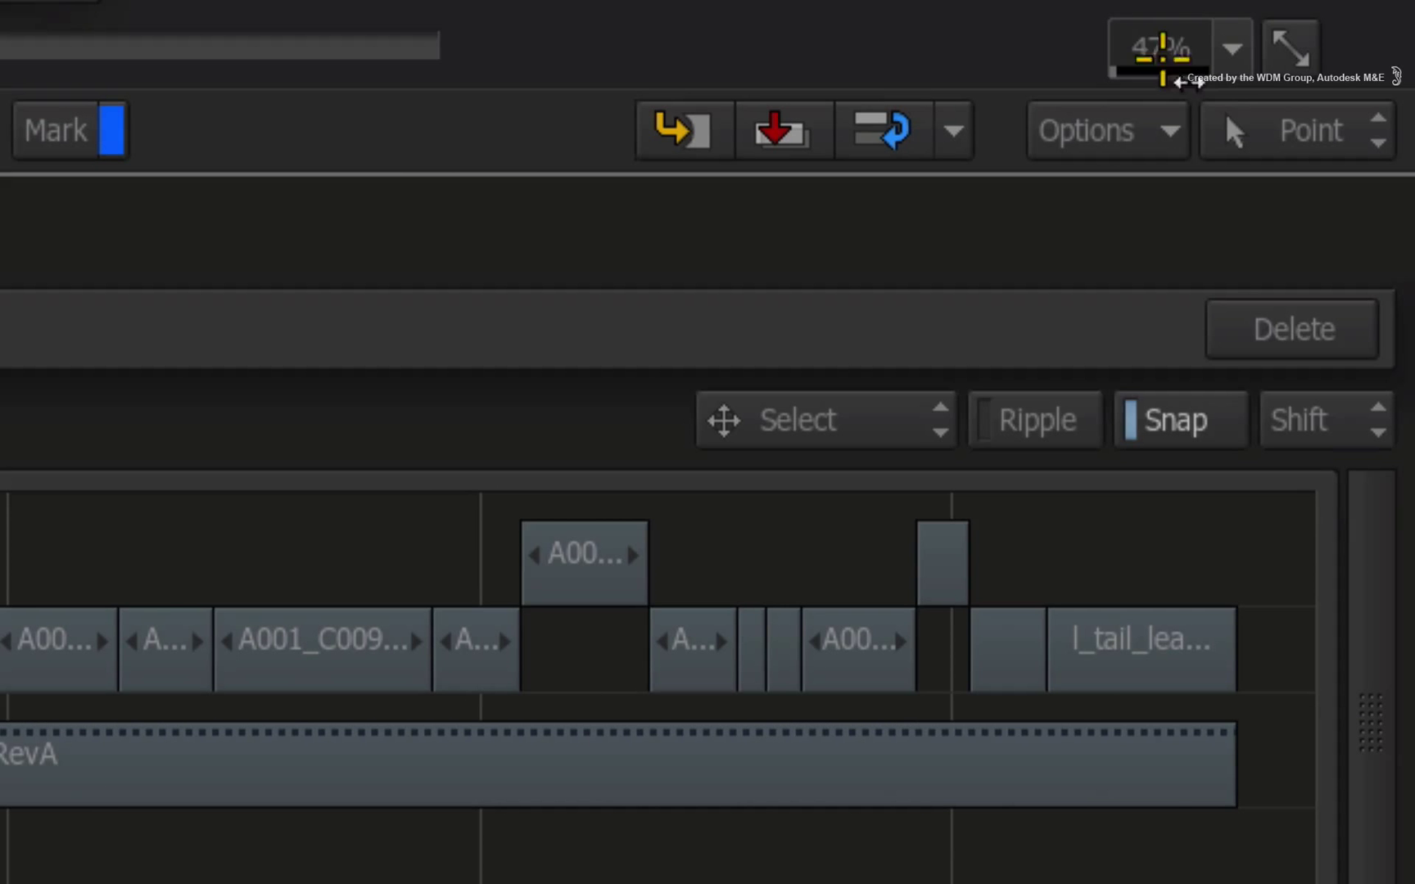
- Uncheck Show Viewing Settings, briefly make V1.1 primary, then return to V2.2 at 01:00:08+00
click(1156, 131)
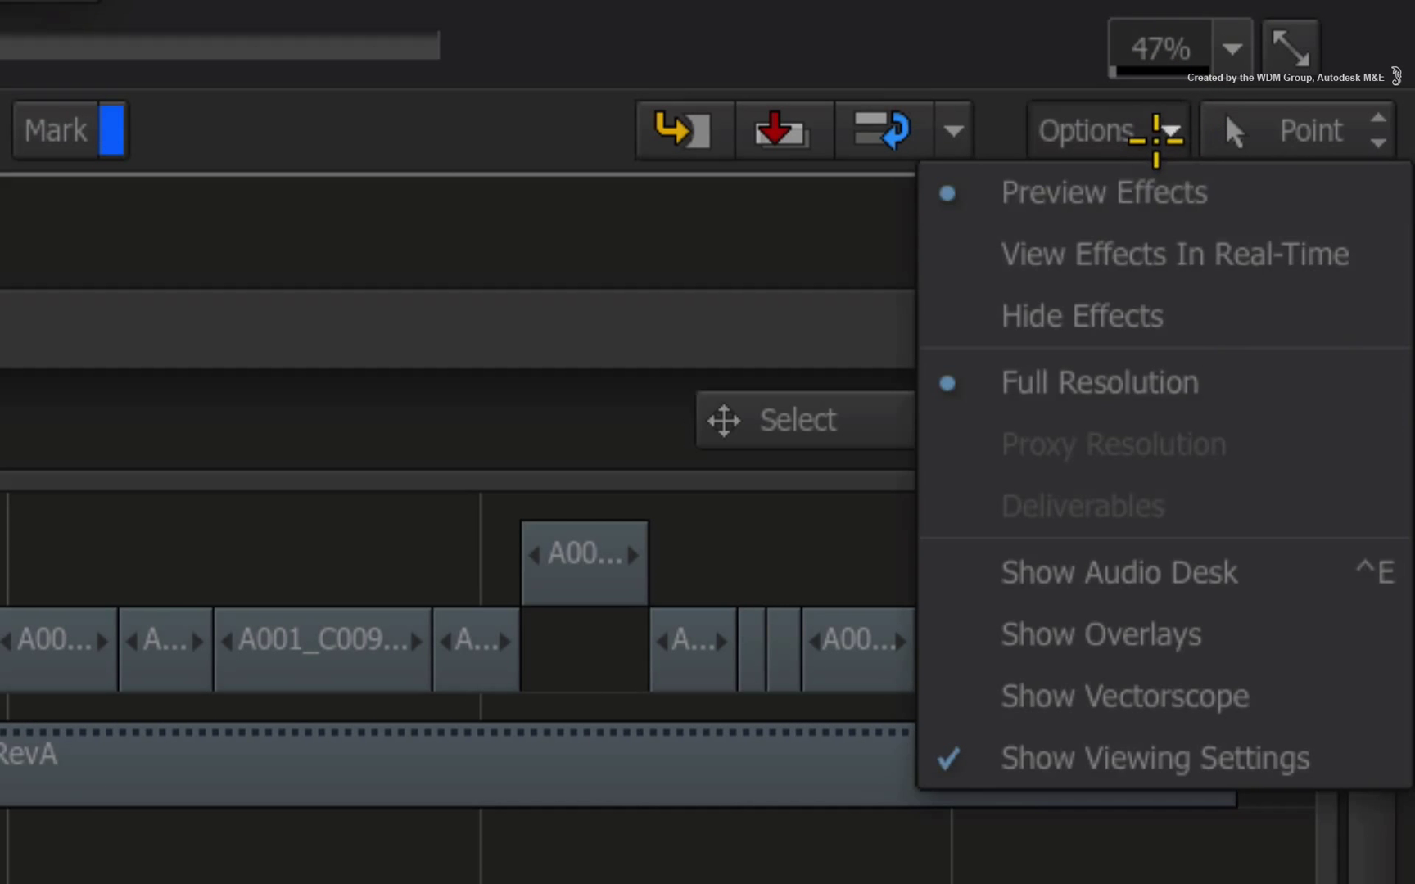
click(1156, 750)
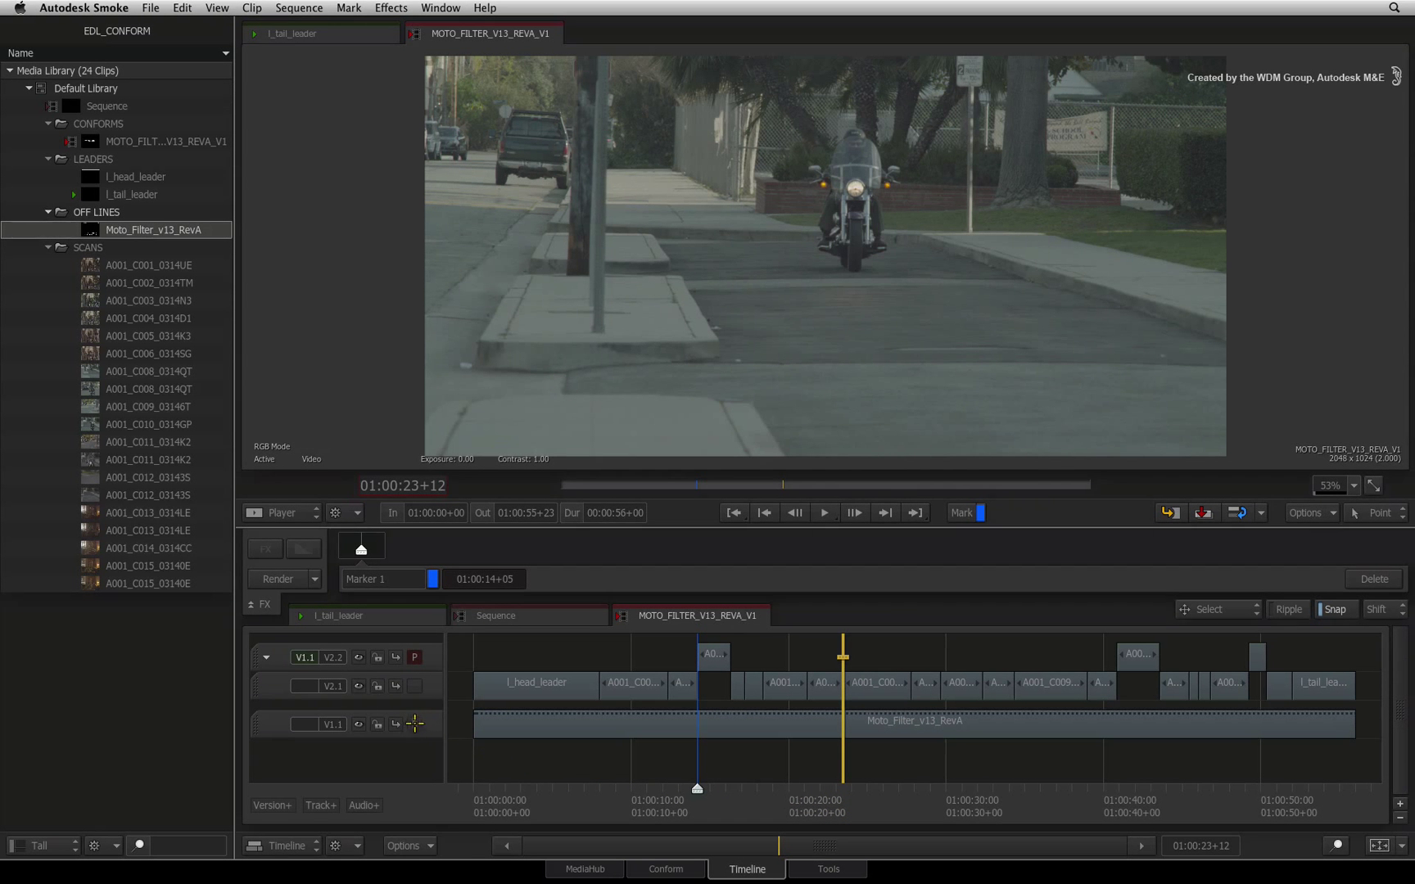
click(415, 722)
click(415, 657)
click(416, 724)
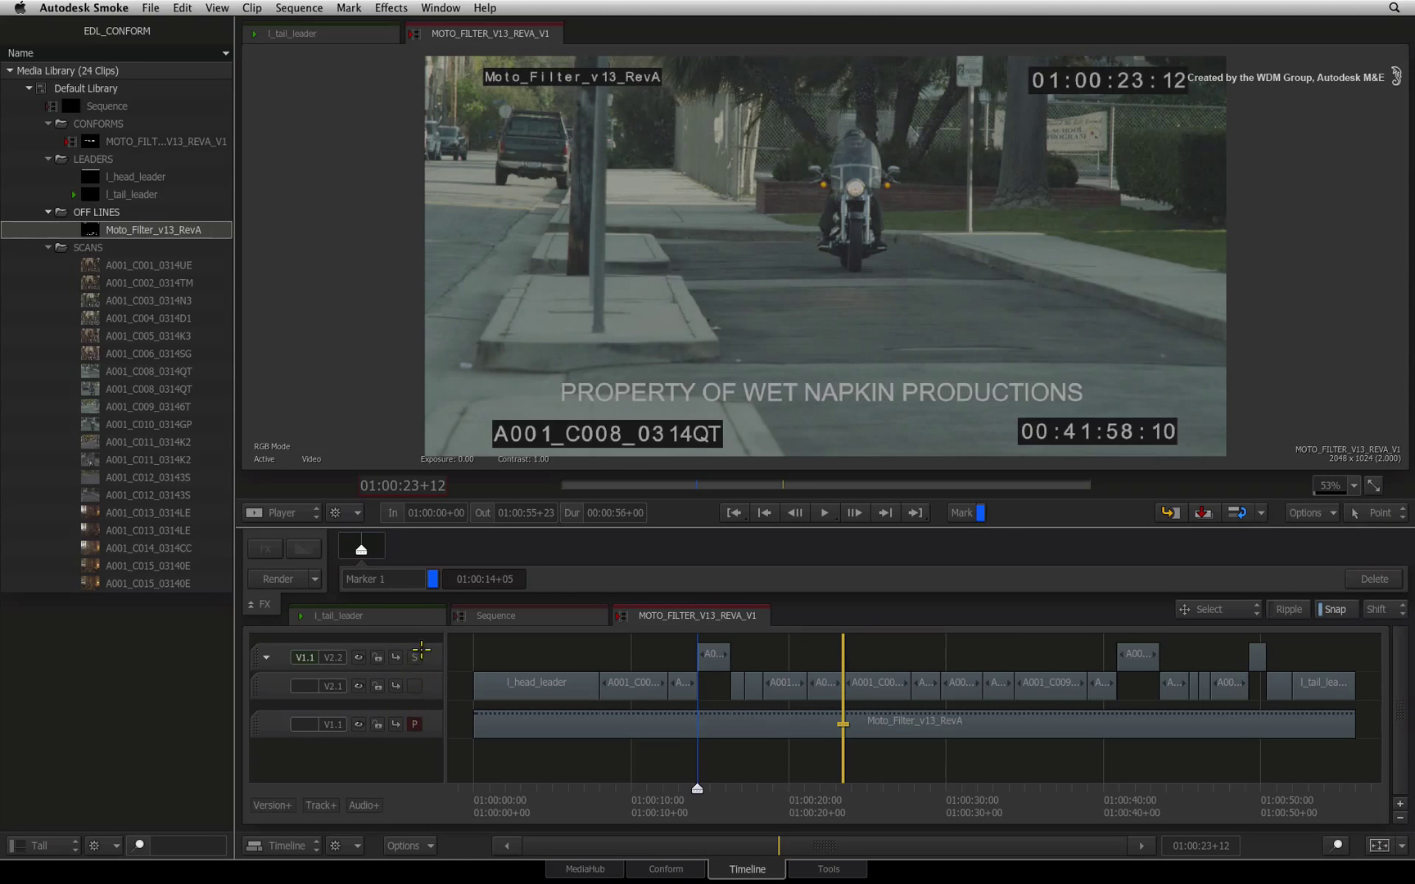
click(415, 657)
mouse_move(524, 794)
mouse_down()
mouse_move(875, 765)
mouse_move(600, 771)
mouse_up()
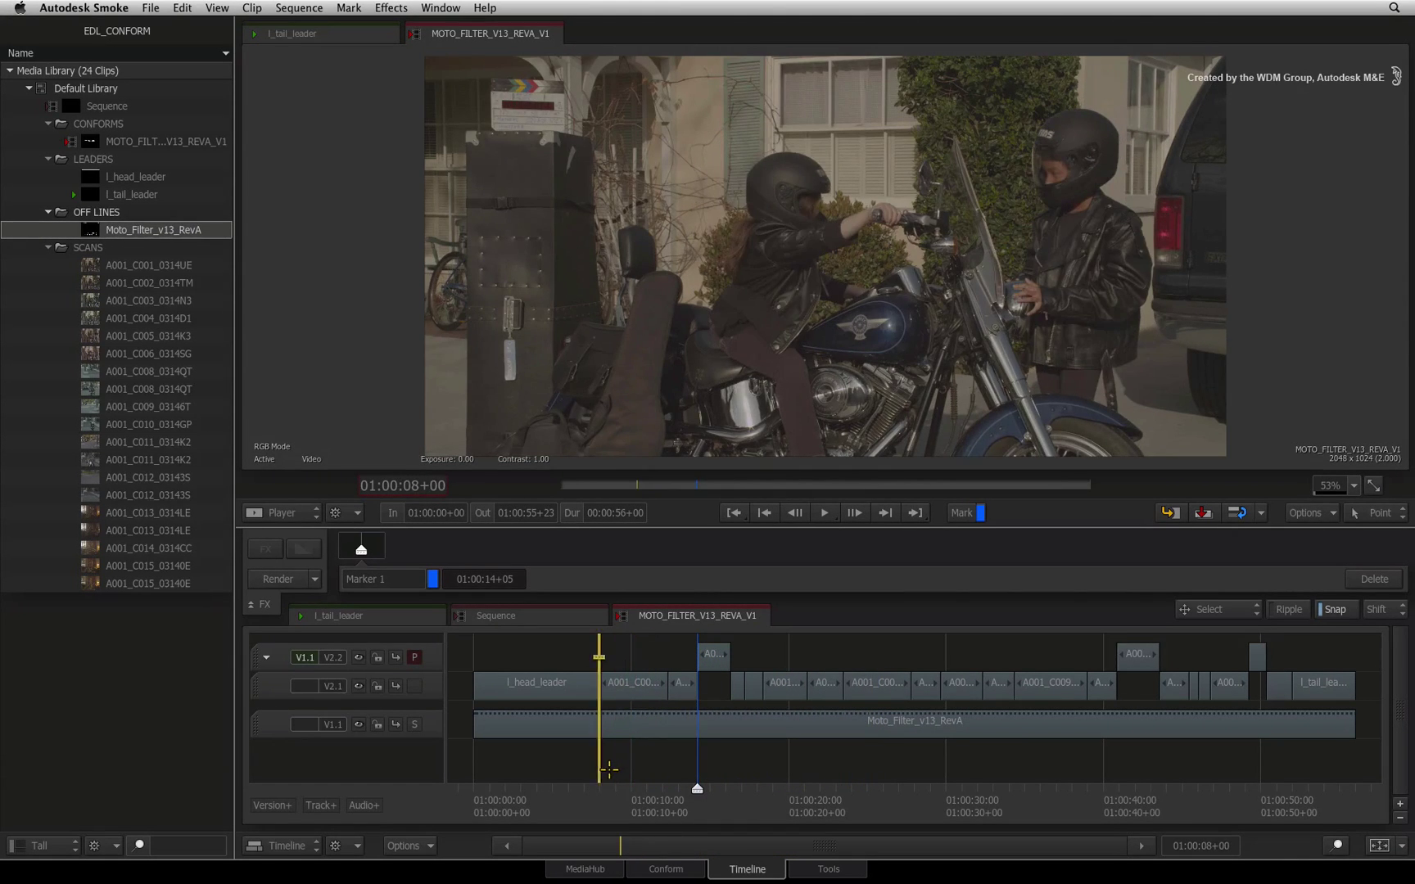